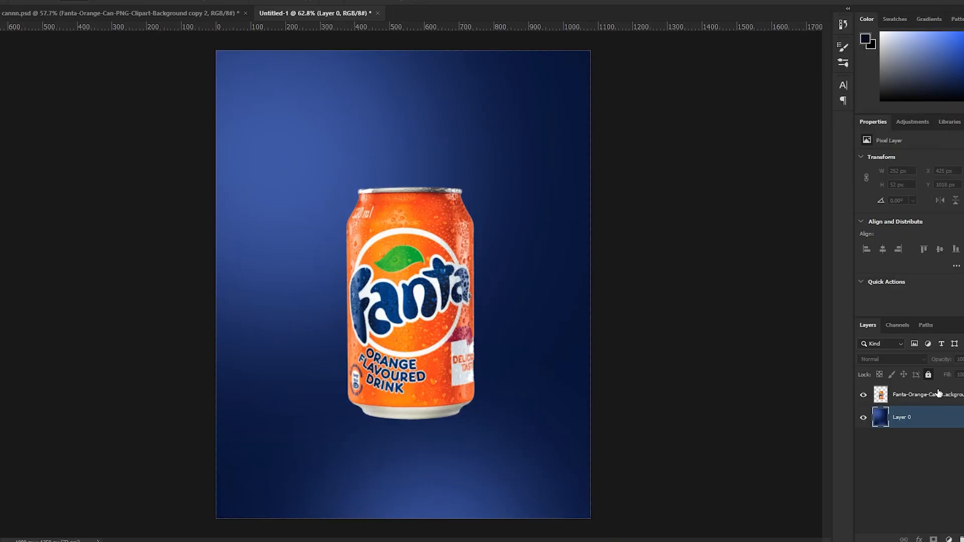
# Add a new layer below the can layer and set up the hard round brush with 20% roundness
pyautogui.scroll(3, 465, 297)
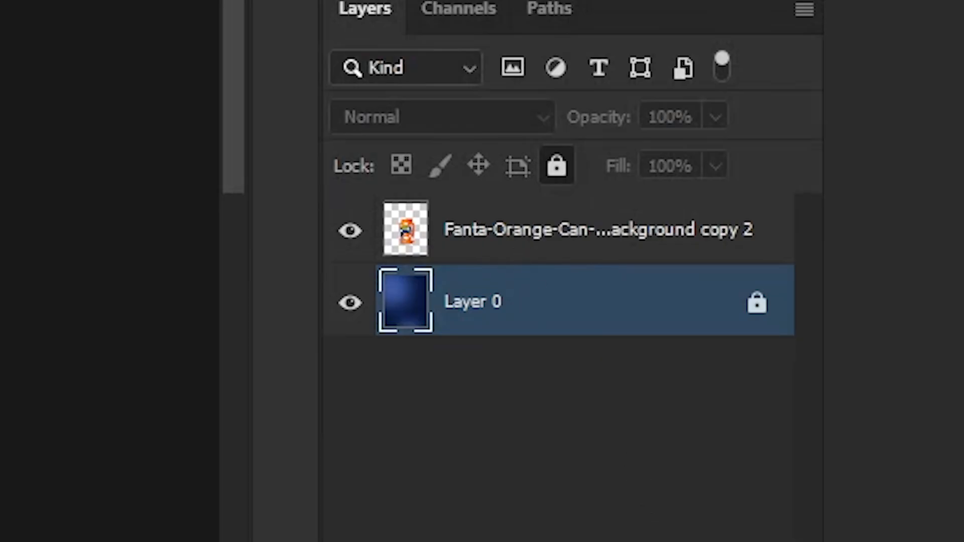
pyautogui.hotkey('ctrl', 'alt', 'shift', 'n')
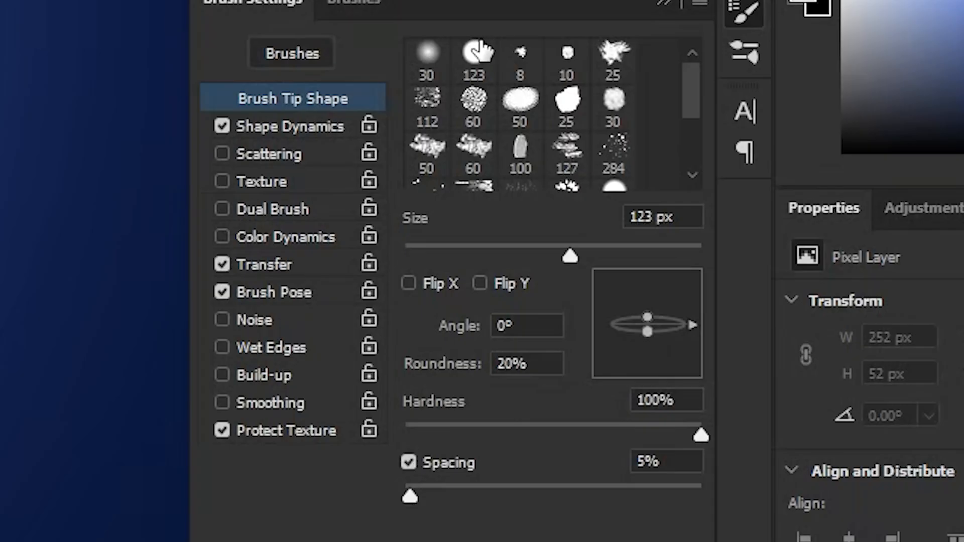
pyautogui.click(483, 54)
pyautogui.click(539, 365)
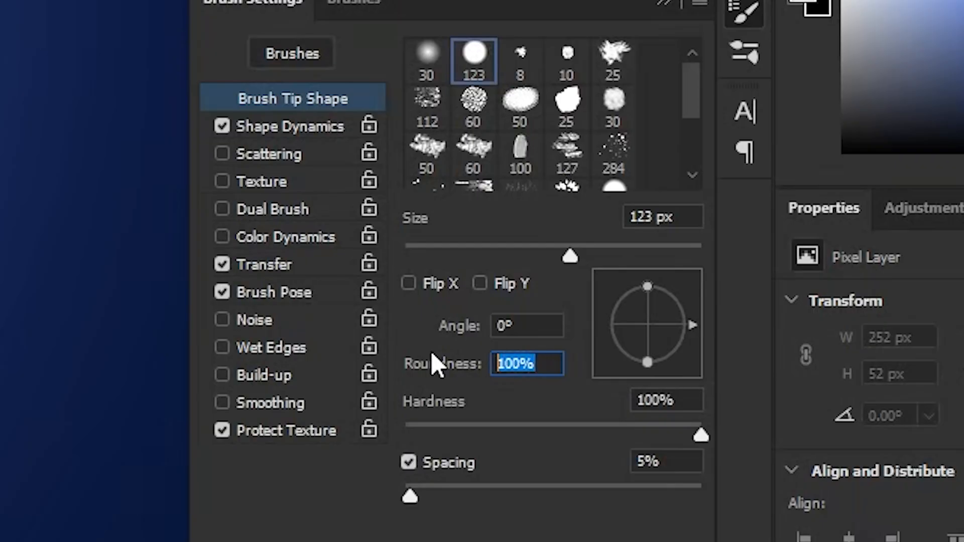
pyautogui.write('20')
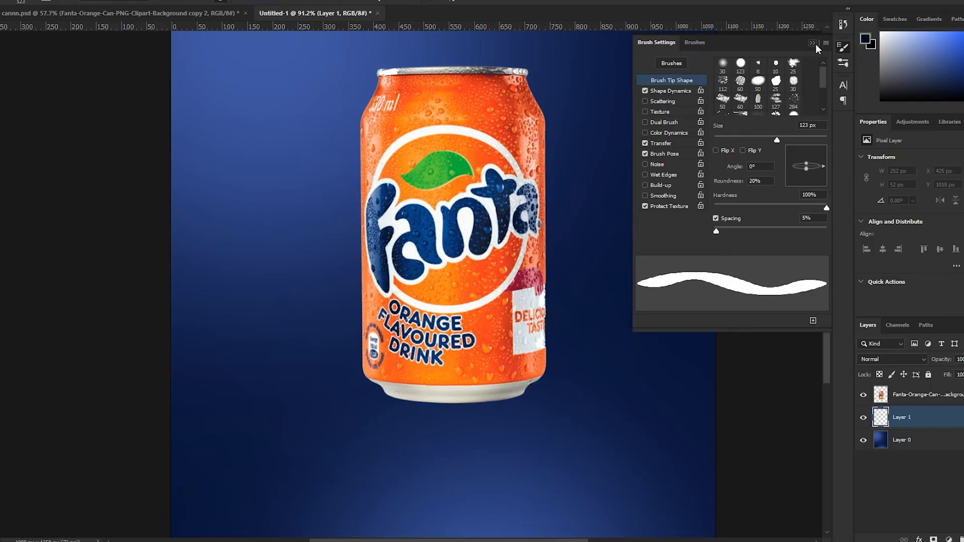
pyautogui.press('F5')
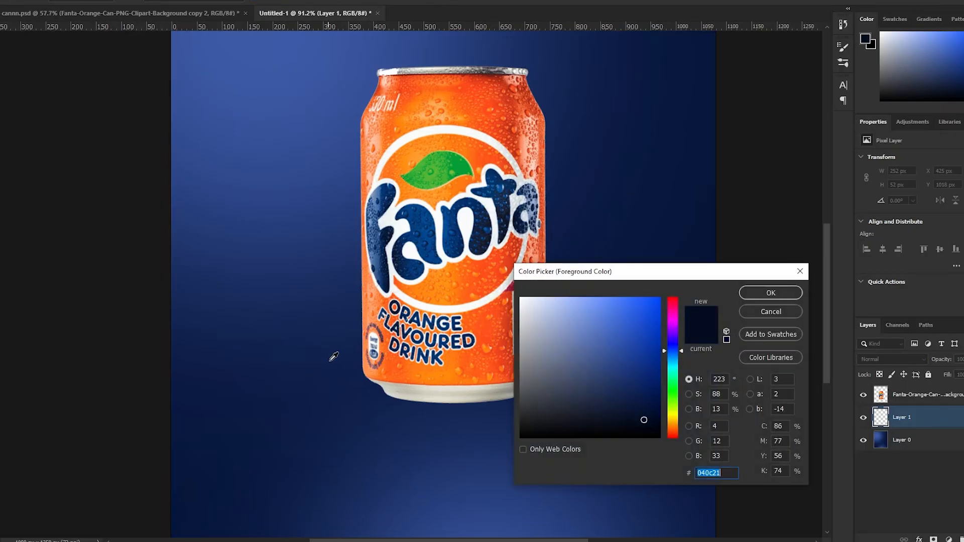
# Set the foreground colour to dark navy 06102c, starting from a blue sampled in the background
pyautogui.click(252, 358)
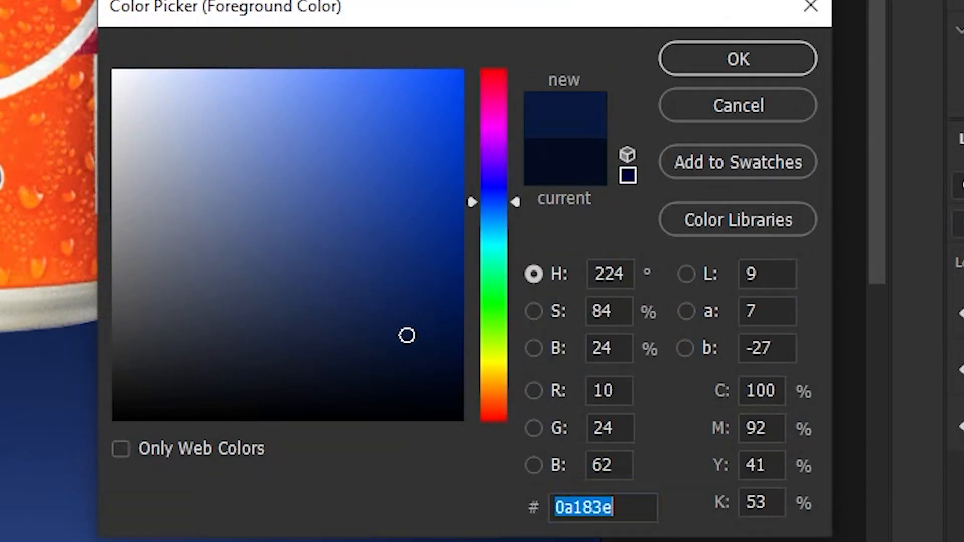
pyautogui.moveTo(409, 333); pyautogui.dragTo(419, 361)
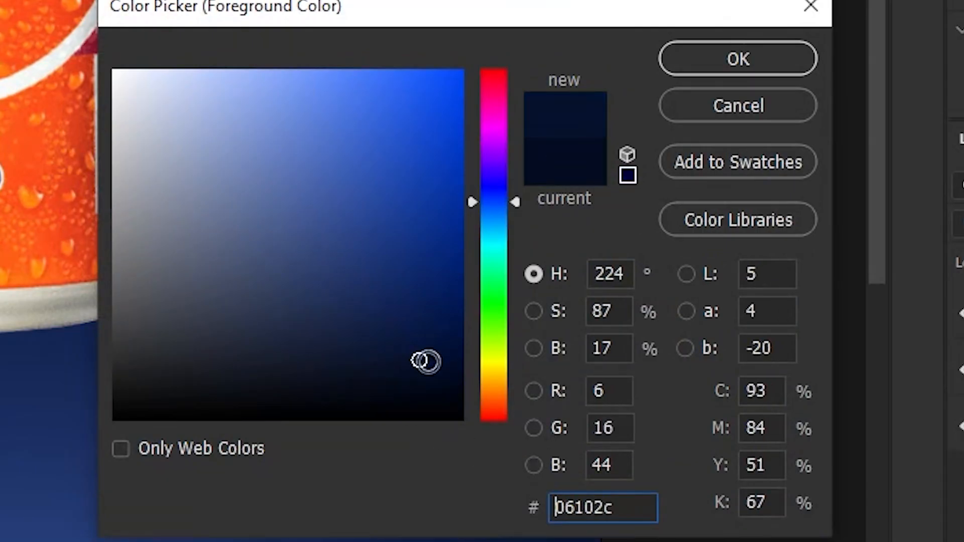
pyautogui.click(710, 65)
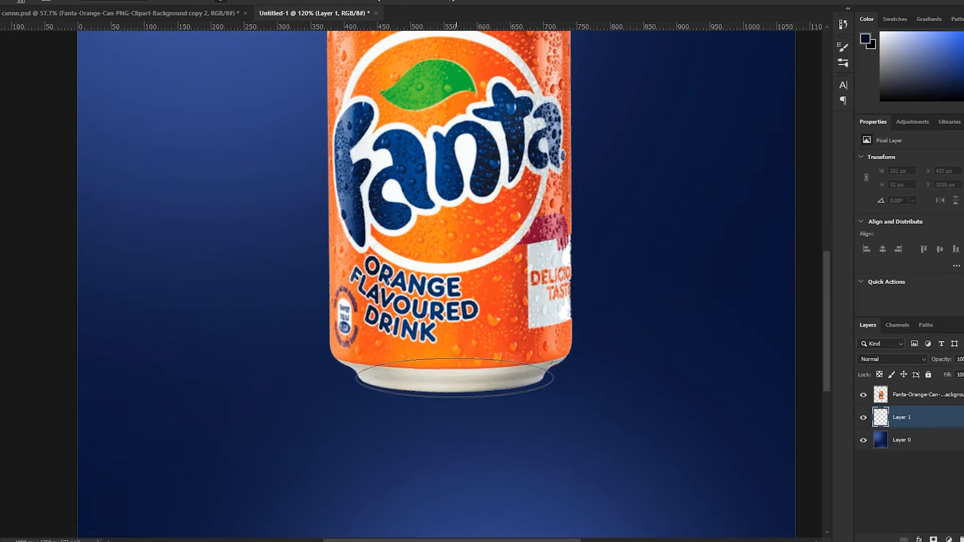
# Stamp a flat elliptical contact shadow about 300 px wide directly beneath the can's base
pyautogui.click(458, 374)
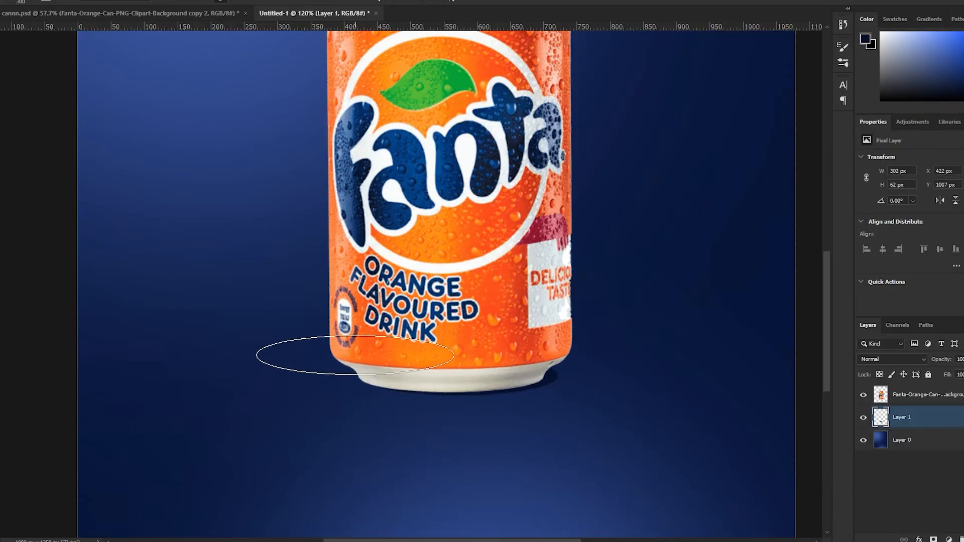
pyautogui.scroll(-1, 110, 43)
pyautogui.scroll(-3, 110, 43)
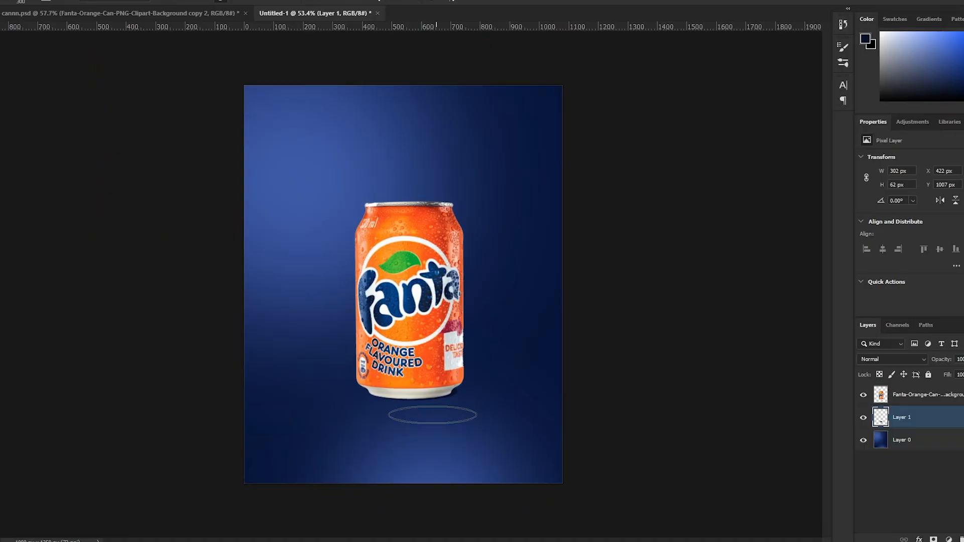
# Set up the soft round brush with 20% roundness and 20% flow
pyautogui.press('F5')
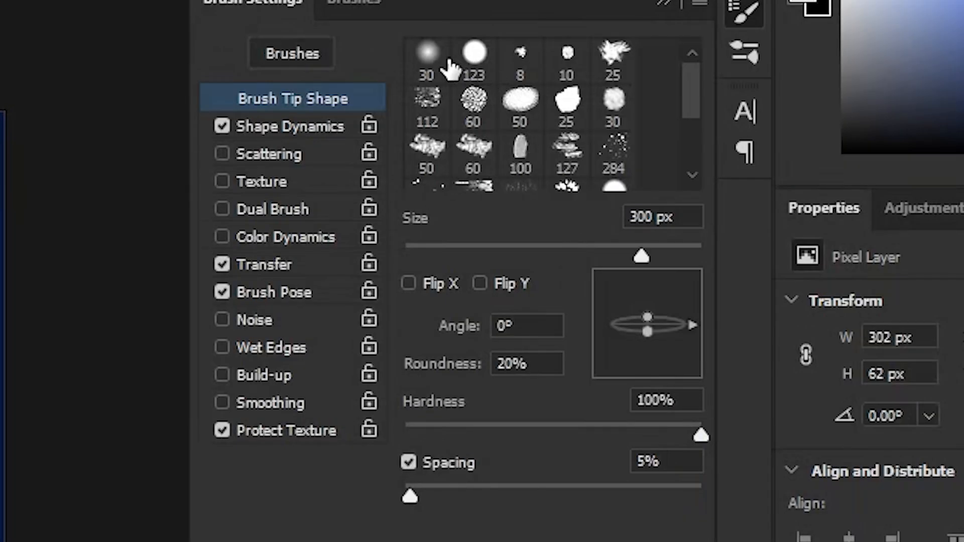
pyautogui.click(442, 62)
pyautogui.click(547, 363)
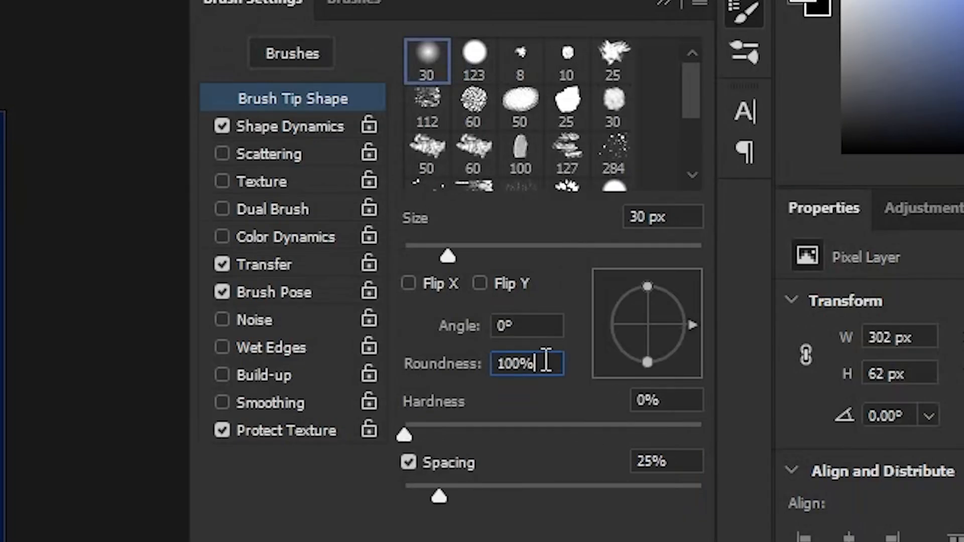
pyautogui.moveTo(547, 362); pyautogui.dragTo(370, 340)
pyautogui.write('20')
pyautogui.press('Return')
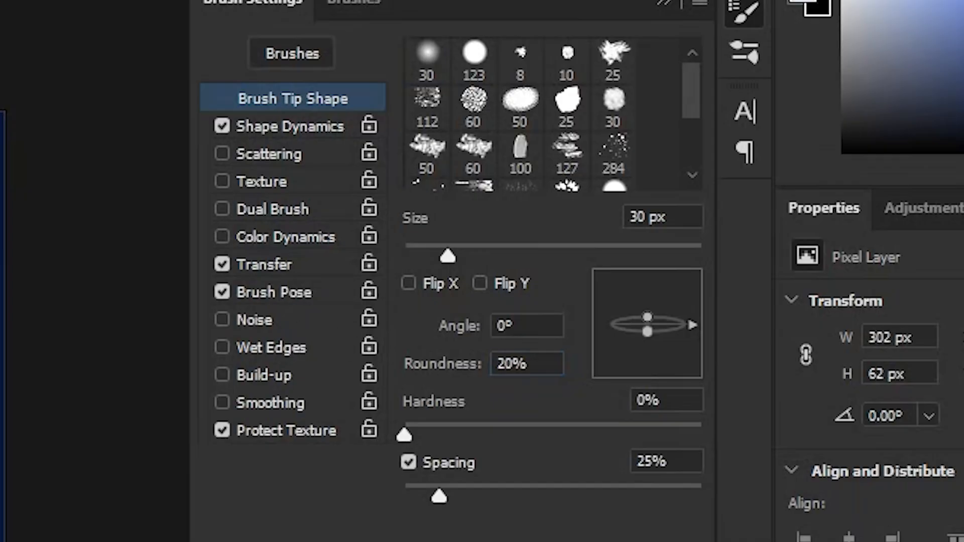
pyautogui.moveTo(486, 76); pyautogui.dragTo(379, 66)
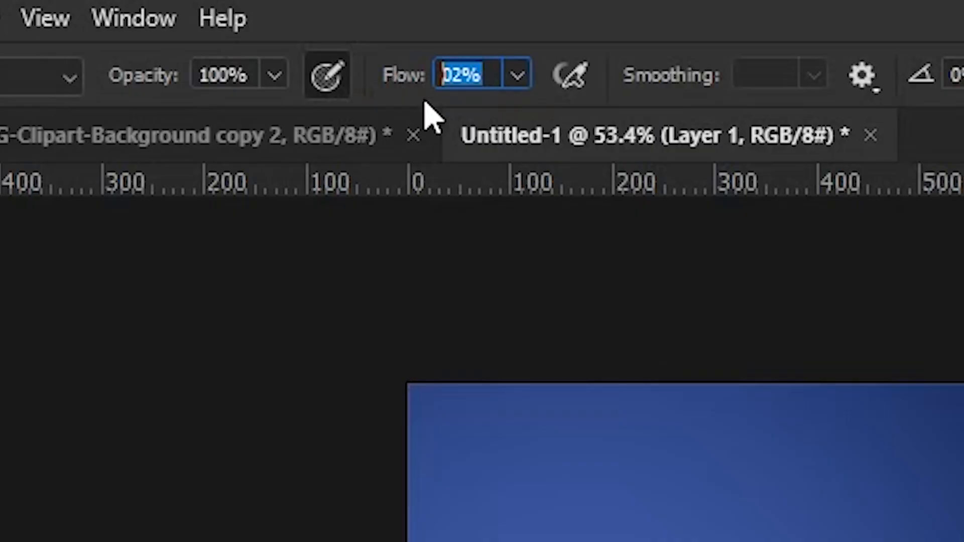
pyautogui.write('20')
pyautogui.press('Return')
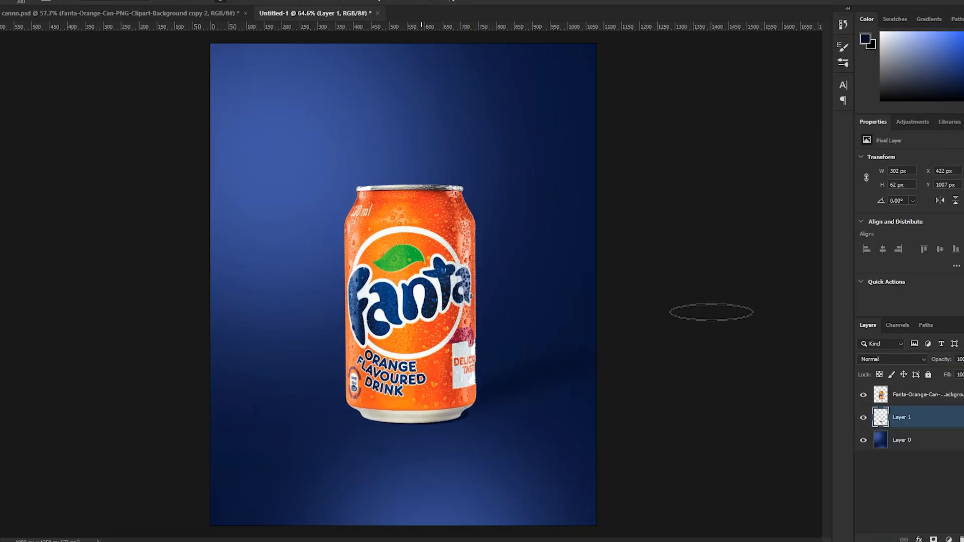
# Paint a soft cast shadow from the can's base toward the right edge of the canvas, enlarging the brush between strokes
pyautogui.moveTo(425, 416); pyautogui.dragTo(800, 323)
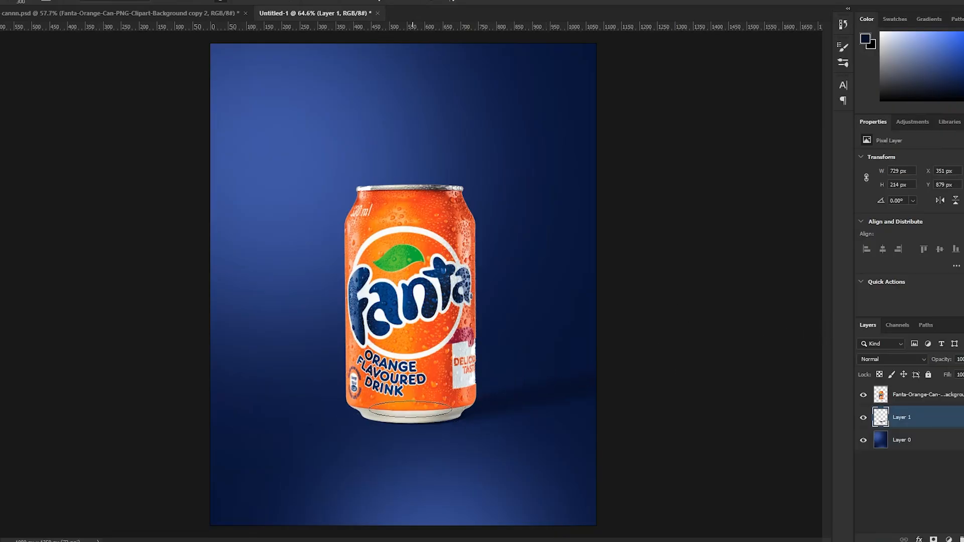
pyautogui.press(']')
pyautogui.press(']')
pyautogui.moveTo(402, 413); pyautogui.dragTo(745, 394)
pyautogui.scroll(-4, 515, 333)
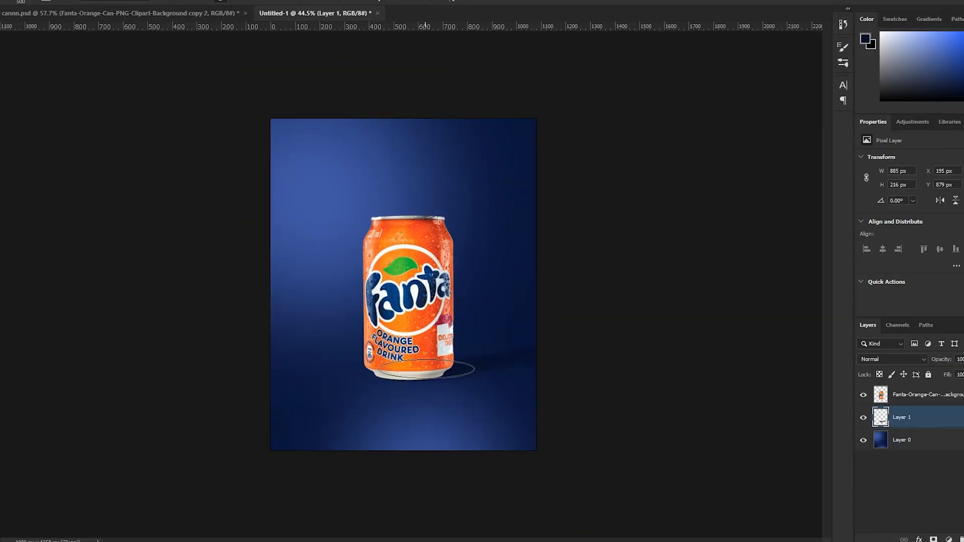
pyautogui.moveTo(408, 372); pyautogui.dragTo(593, 342)
pyautogui.scroll(2, 587, 371)
# Add a Curves adjustment above the can layer, lower its highlight end to darken strongly, and clip it to the can
pyautogui.press('v')
pyautogui.click(586, 371)
pyautogui.click(427, 302)
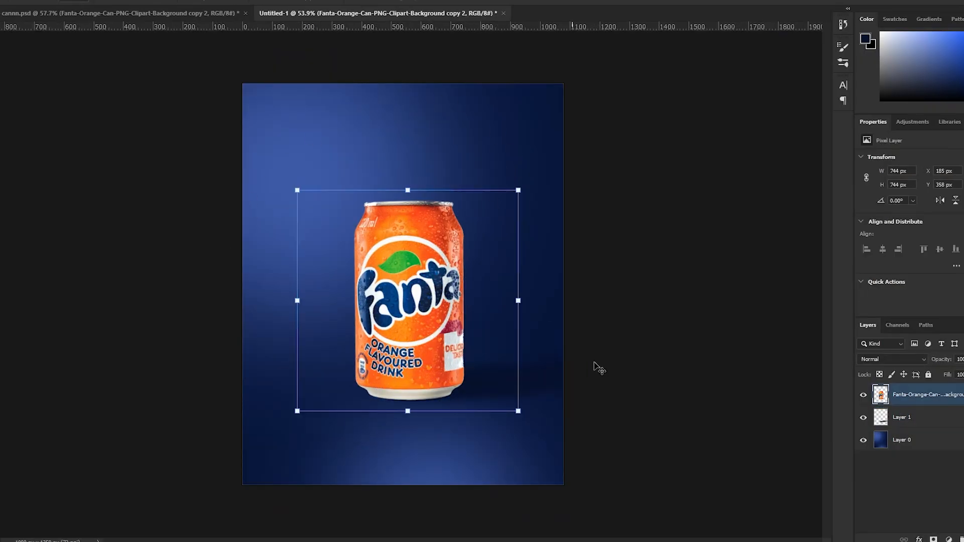
pyautogui.click(673, 327)
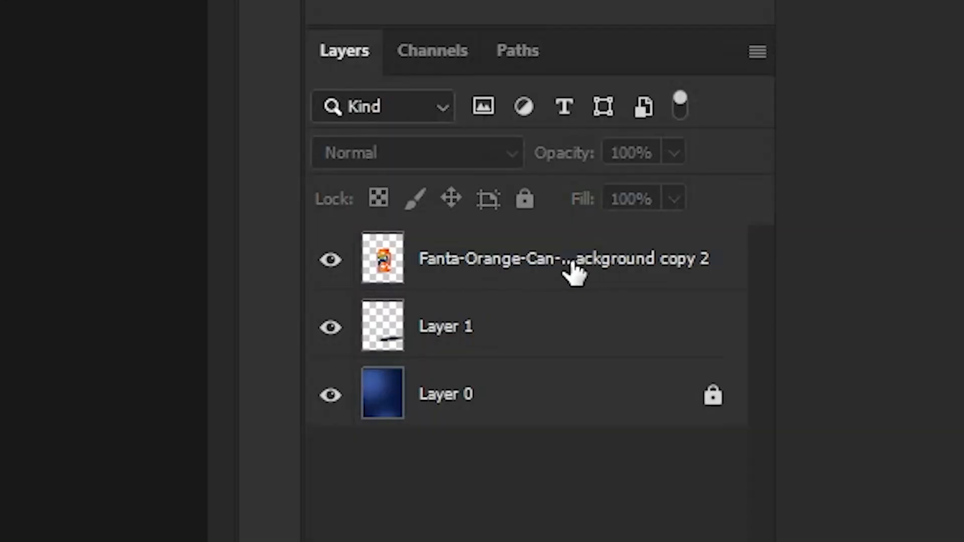
pyautogui.click(915, 395)
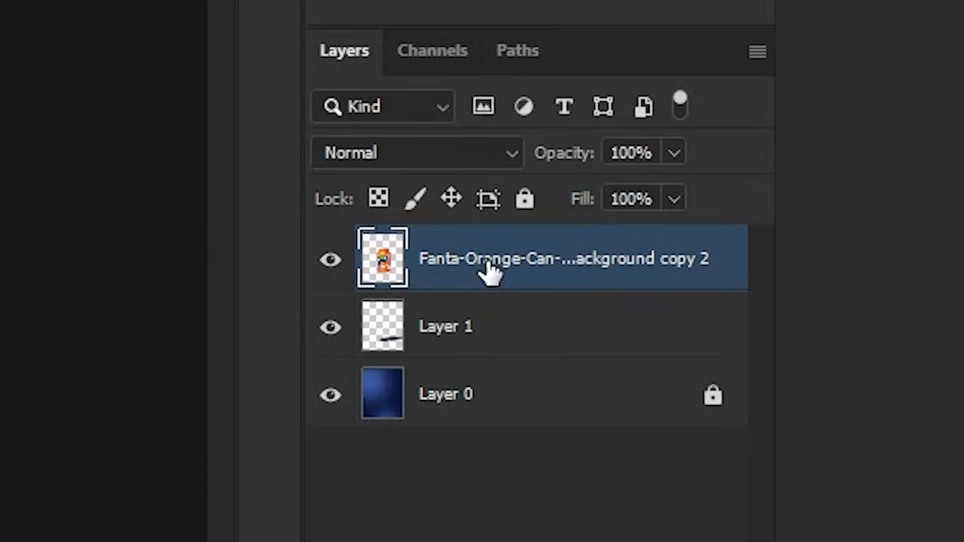
pyautogui.click(594, 535)
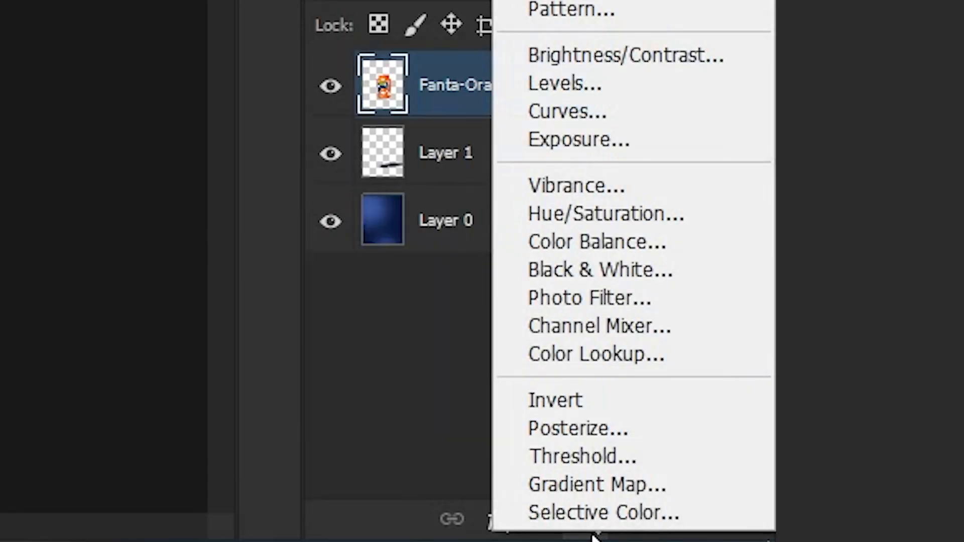
pyautogui.click(577, 112)
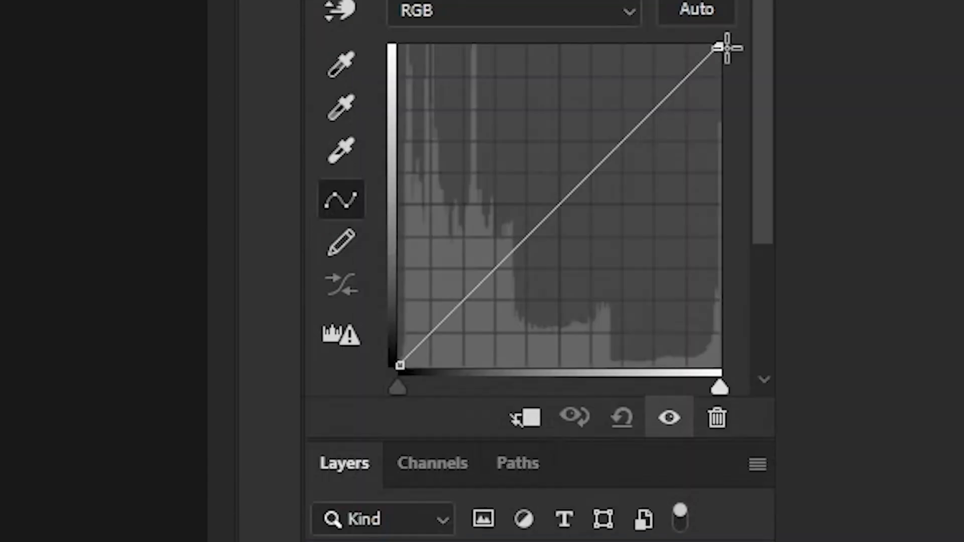
pyautogui.moveTo(727, 48); pyautogui.dragTo(768, 289)
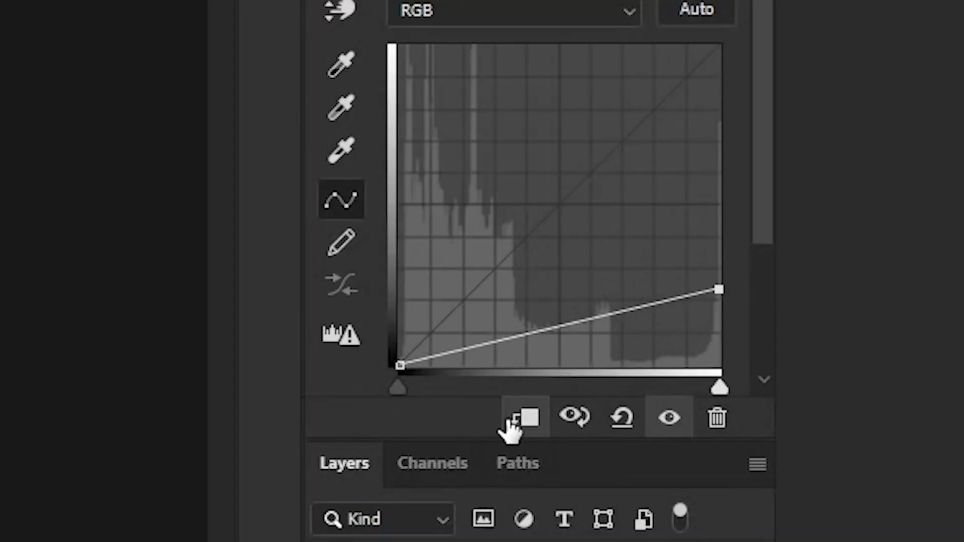
pyautogui.click(518, 417)
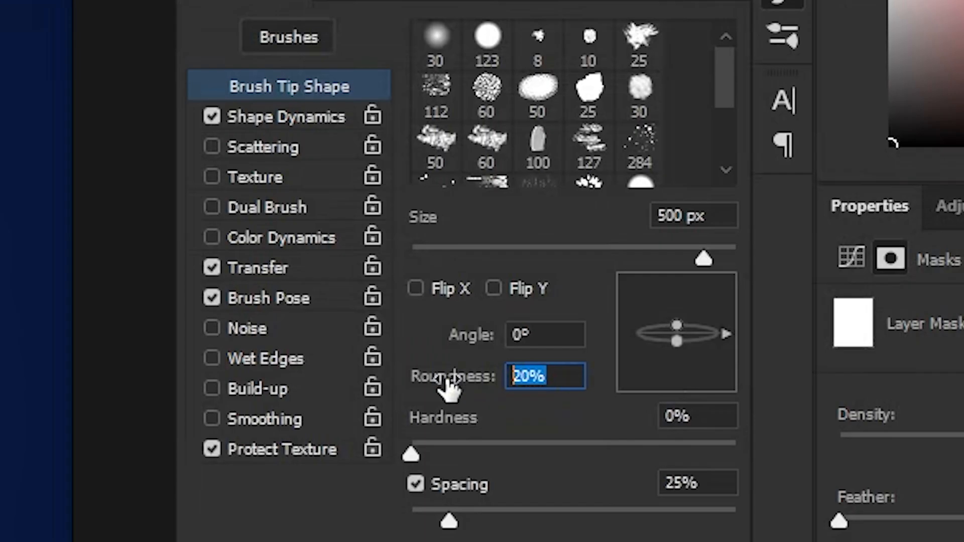
# Set the soft brush to 100% roundness and 50% flow
pyautogui.write('100')
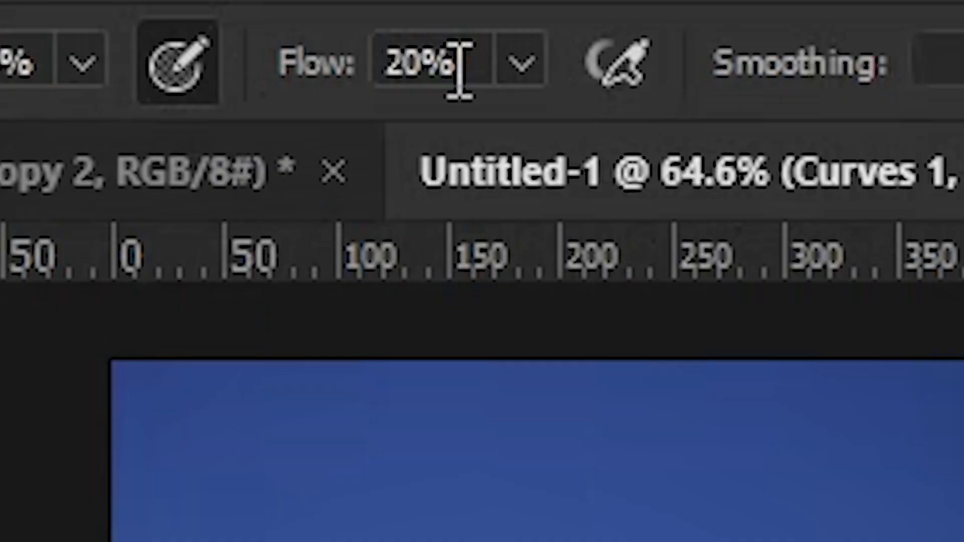
pyautogui.click(458, 71)
pyautogui.write('50')
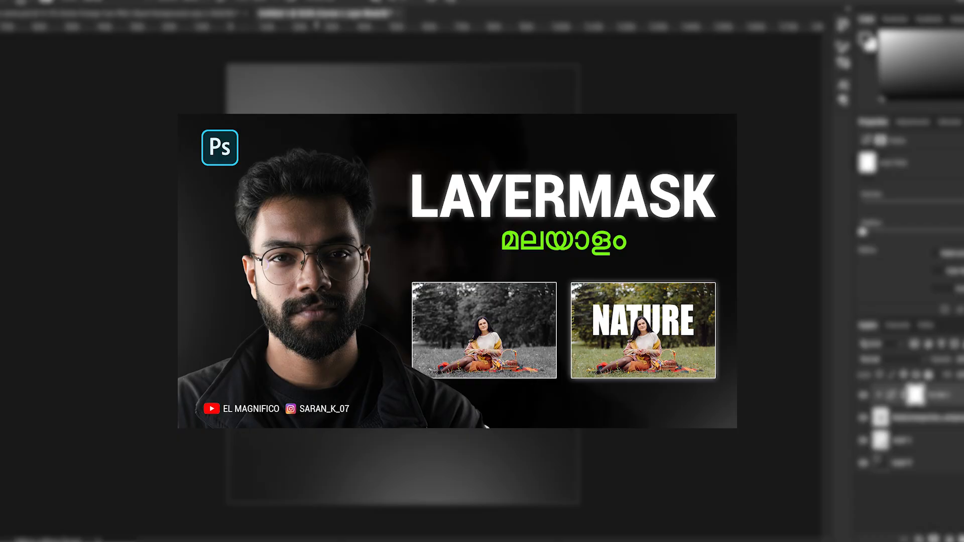
# Paint black on the Curves mask over the can's upper-left area to bring back its lit side
pyautogui.click(346, 239)
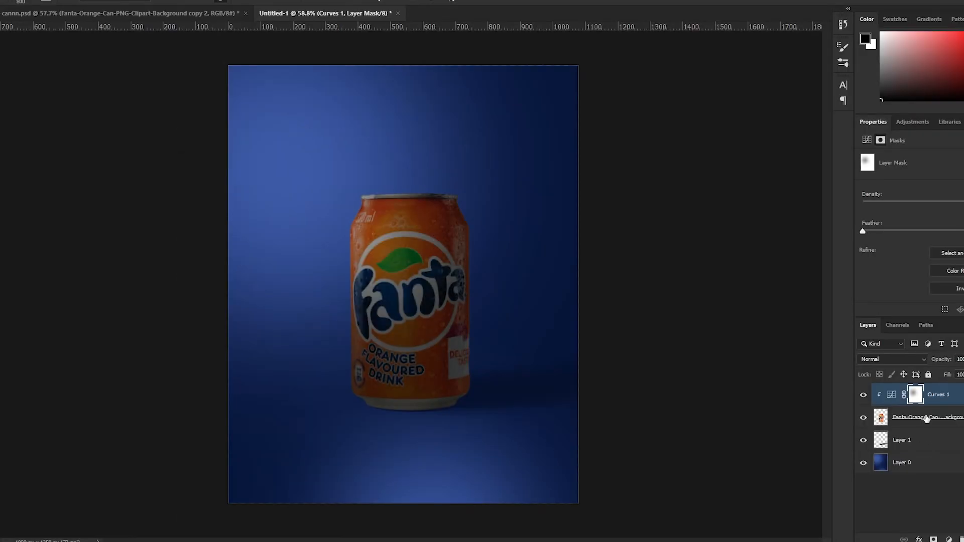
pyautogui.moveTo(271, 190)
pyautogui.mouseDown()
pyautogui.moveTo(285, 194)
pyautogui.moveTo(327, 257)
pyautogui.moveTo(339, 240)
pyautogui.mouseUp()
pyautogui.scroll(-6, 369, 261)
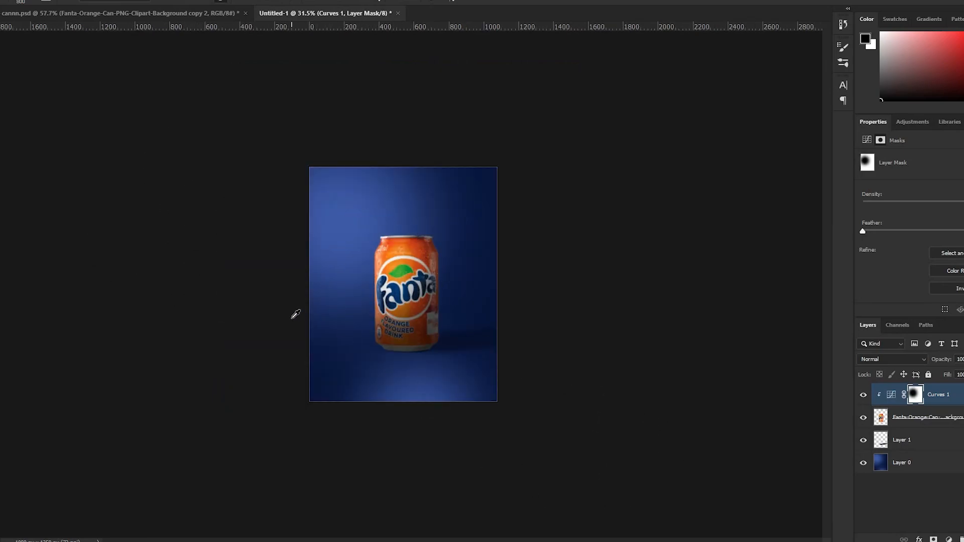
# Lower the highlight end of the clipped Curves adjustment further to deepen the can's shading
pyautogui.scroll(5, 288, 314)
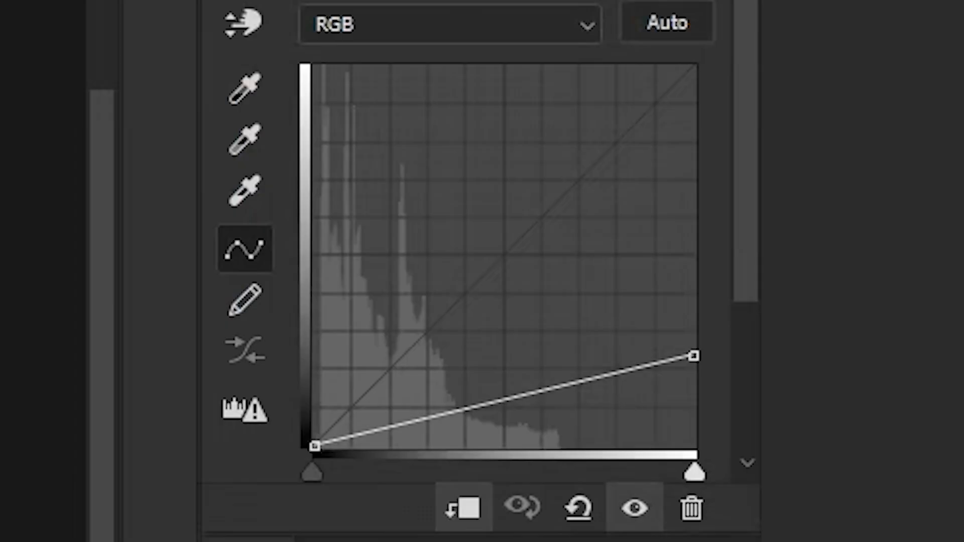
pyautogui.moveTo(695, 349); pyautogui.dragTo(698, 379)
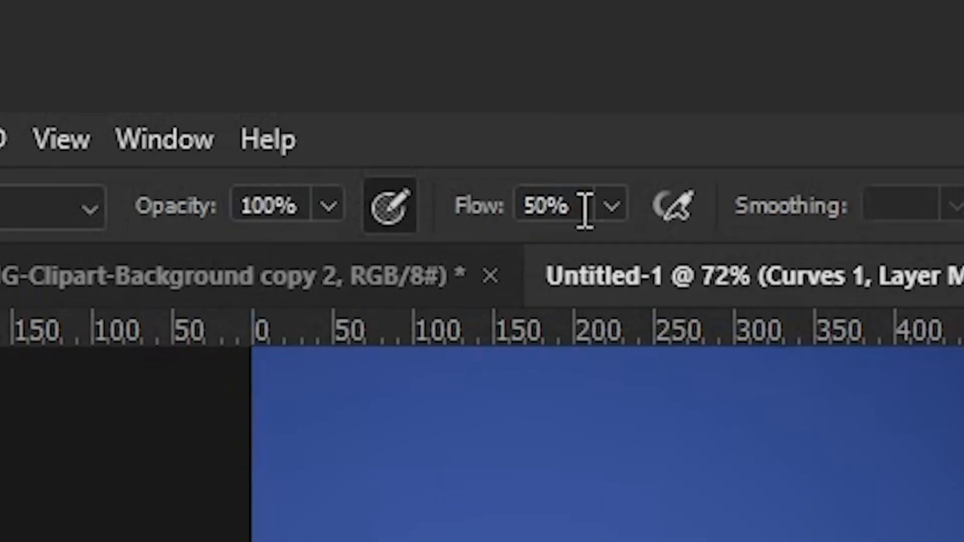
# Set the brush flow to 100% and reduce the brush size to 200 px for working near the can's base
pyautogui.click(585, 210)
pyautogui.write('100')
pyautogui.press('Return')
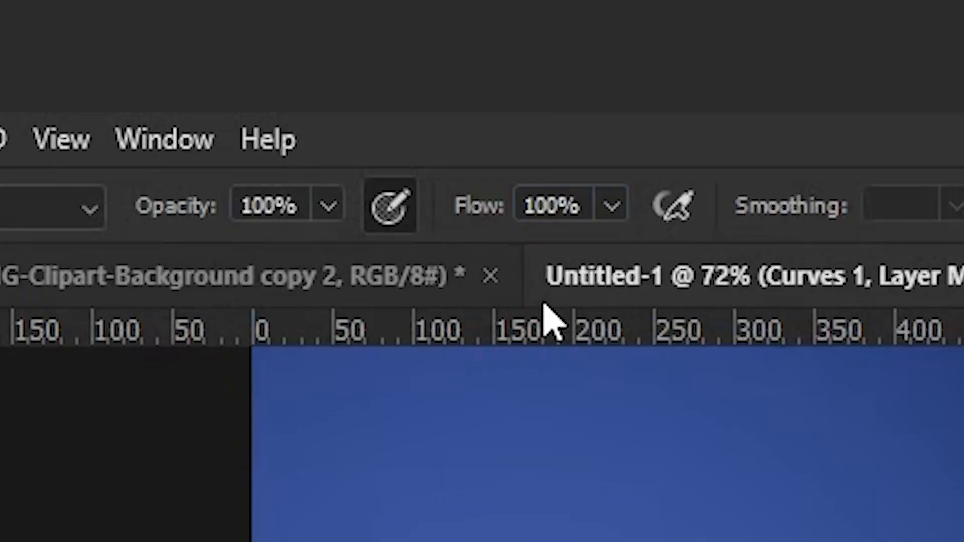
pyautogui.scroll(3, 362, 470)
pyautogui.press('[')
pyautogui.press('[')
pyautogui.press('[')
pyautogui.press('[')
pyautogui.press('[')
pyautogui.press('[')
pyautogui.press('[')
pyautogui.press('[')
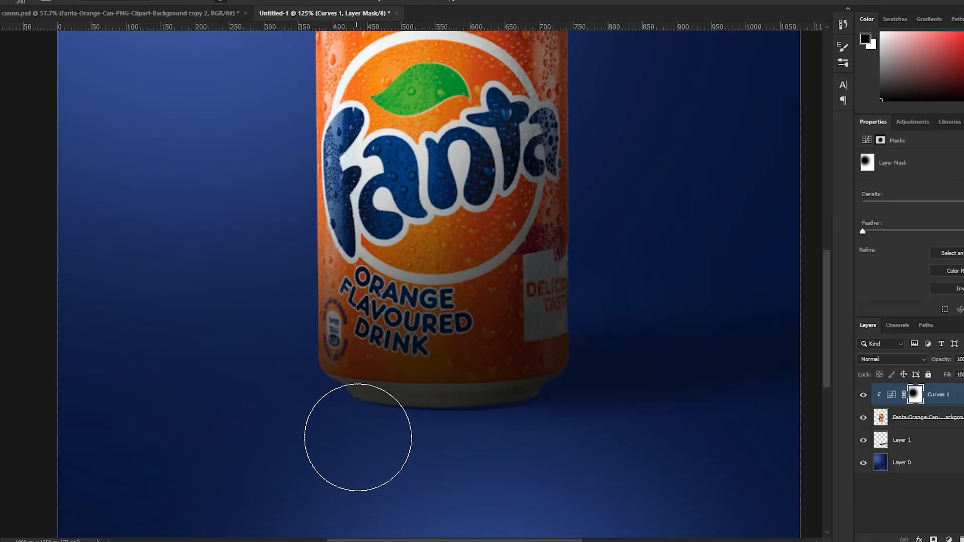
# Switch the foreground colour to white and paint the Curves mask along the can's bottom rim to darken it
pyautogui.press('c')
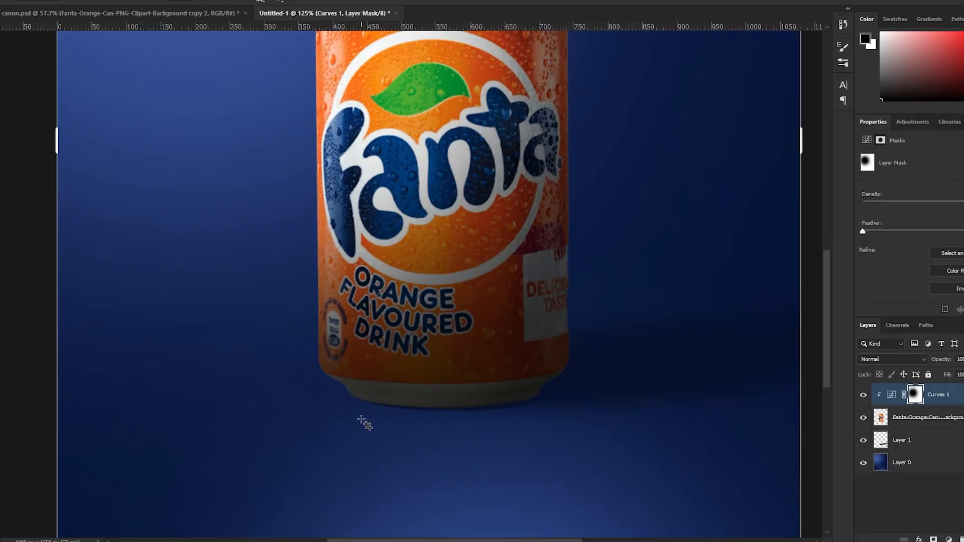
pyautogui.press('b')
pyautogui.scroll(2, 335, 435)
pyautogui.press('x')
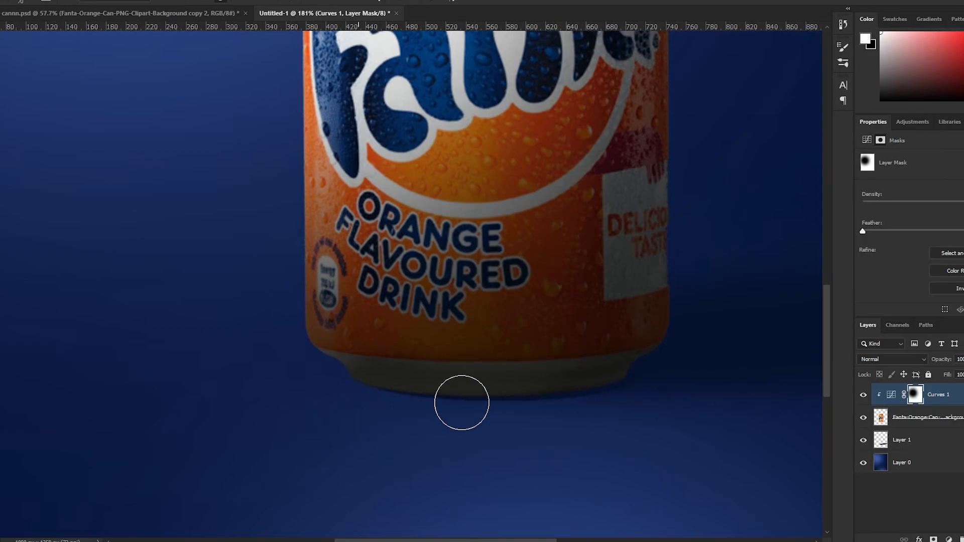
pyautogui.scroll(-1, 686, 356)
pyautogui.scroll(-4, 686, 357)
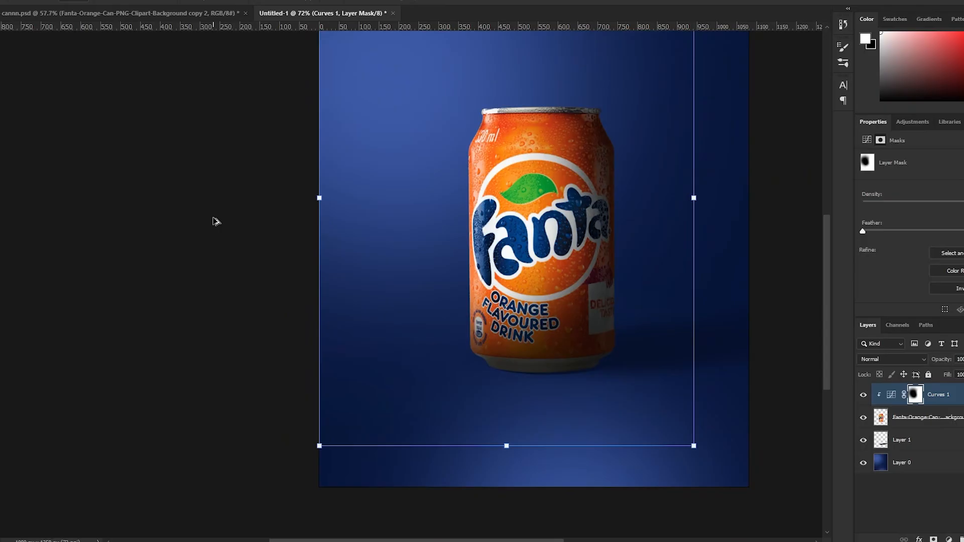
# Hide and reshow the can's Curves adjustment to compare the can with and without its shading
pyautogui.click(216, 219)
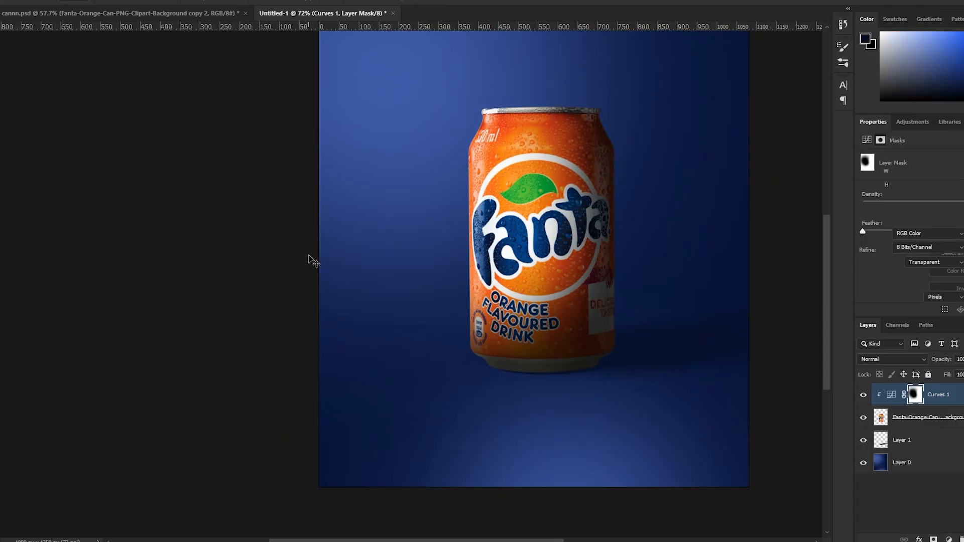
pyautogui.scroll(-2, 308, 257)
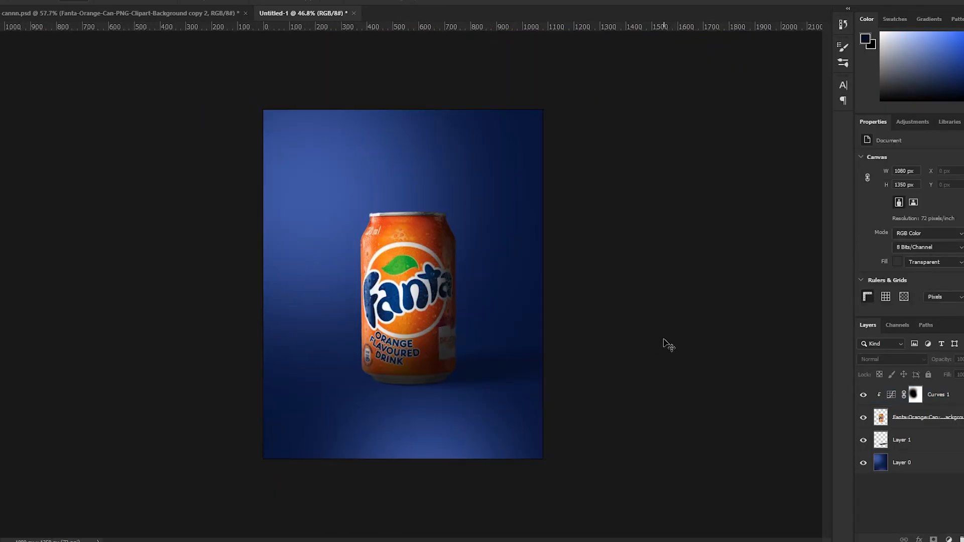
pyautogui.click(864, 395)
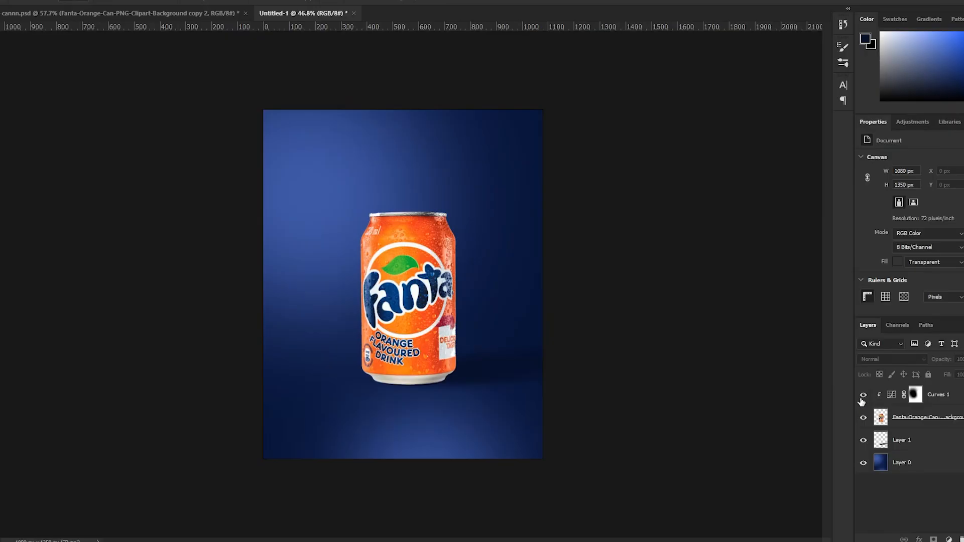
pyautogui.click(862, 396)
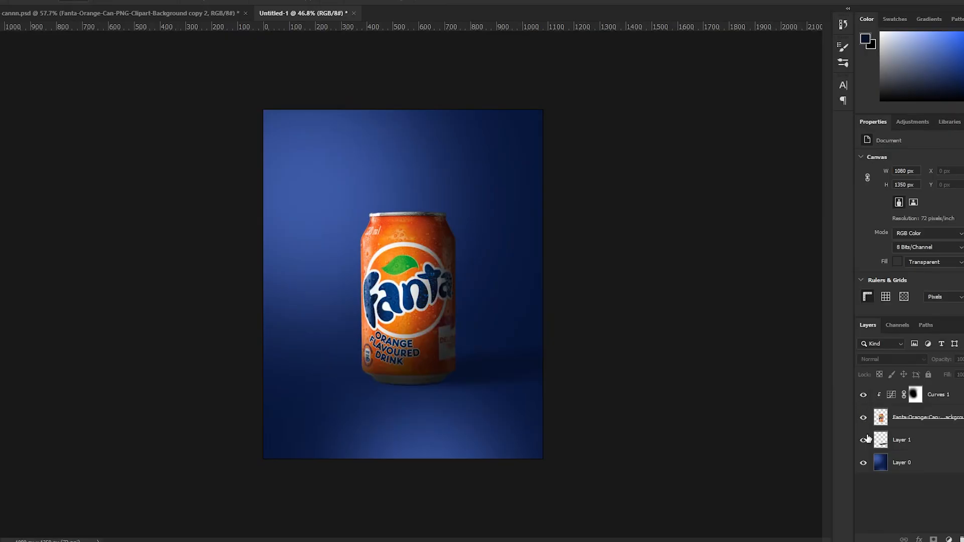
# Paint black on the can's Curves mask over its left and middle areas to restore more of the lit side
pyautogui.press('x')
pyautogui.click(916, 396)
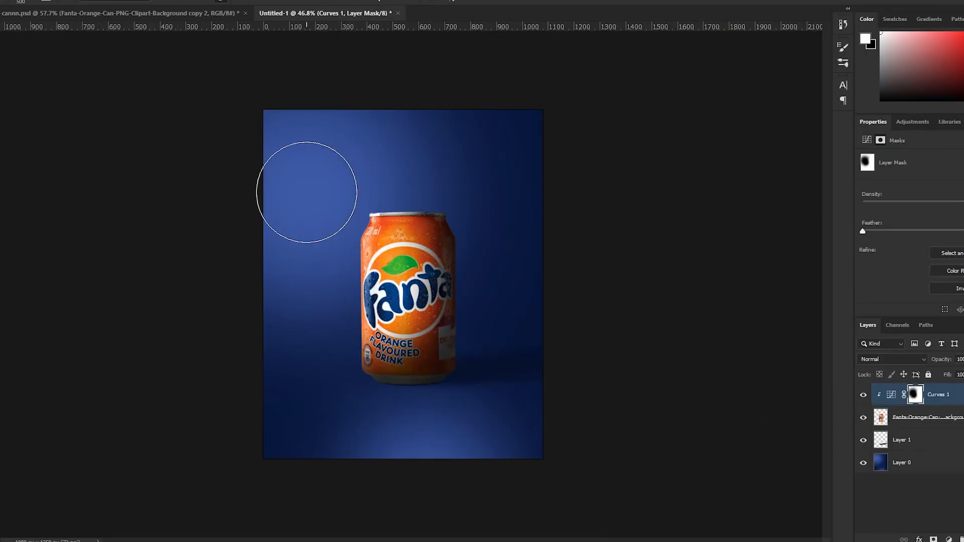
pyautogui.press('x')
pyautogui.moveTo(363, 281); pyautogui.dragTo(397, 327)
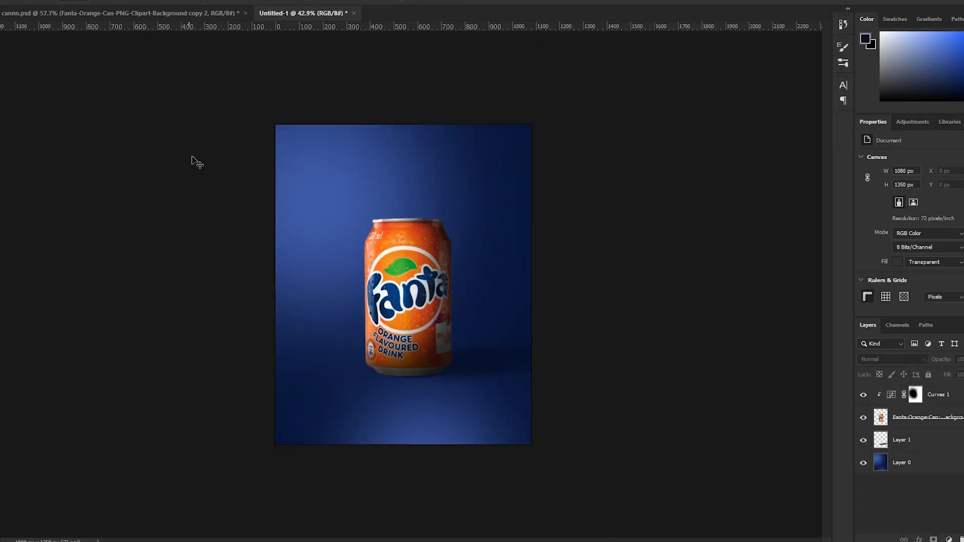
# Place the orange slices in front of the can's lower-left side and enlarge them to about 449 px wide
pyautogui.scroll(3, 181, 301)
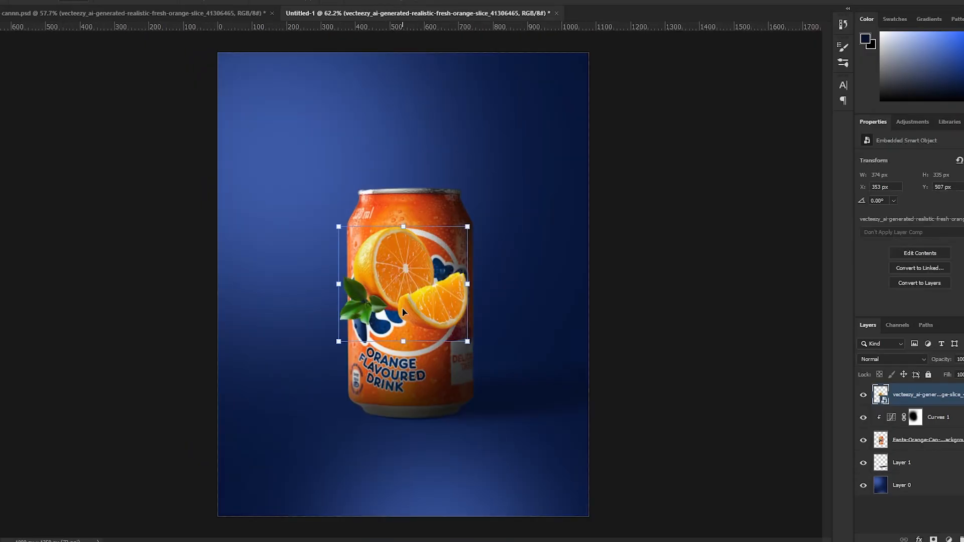
pyautogui.moveTo(403, 270); pyautogui.dragTo(341, 398)
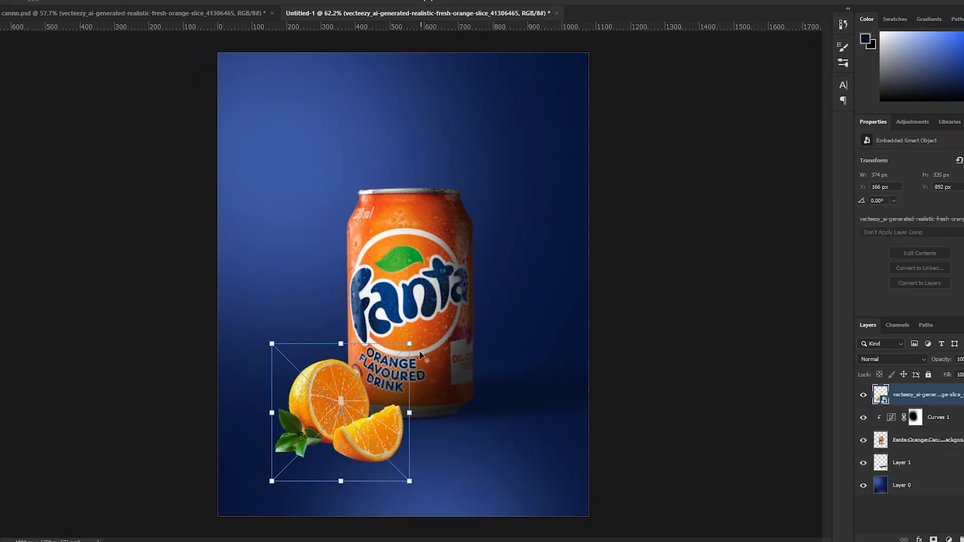
pyautogui.hotkey('ctrl', 't')
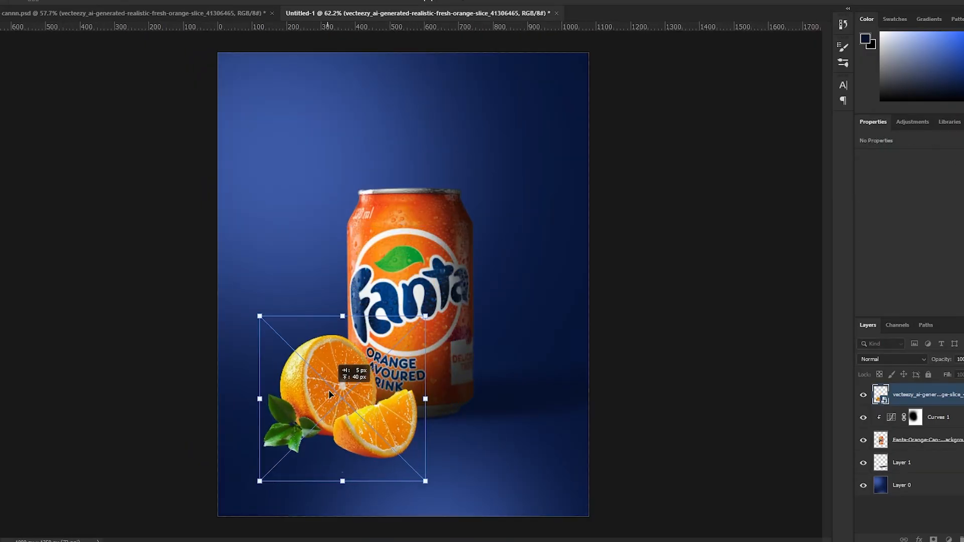
pyautogui.moveTo(327, 387)
pyautogui.mouseDown()
pyautogui.moveTo(332, 375)
pyautogui.moveTo(345, 388)
pyautogui.mouseUp()
pyautogui.press('Return')
# Select the shadow layer, Layer 1, and confirm dark navy #06102c as the brush's foreground colour
pyautogui.moveTo(341, 418); pyautogui.dragTo(340, 365)
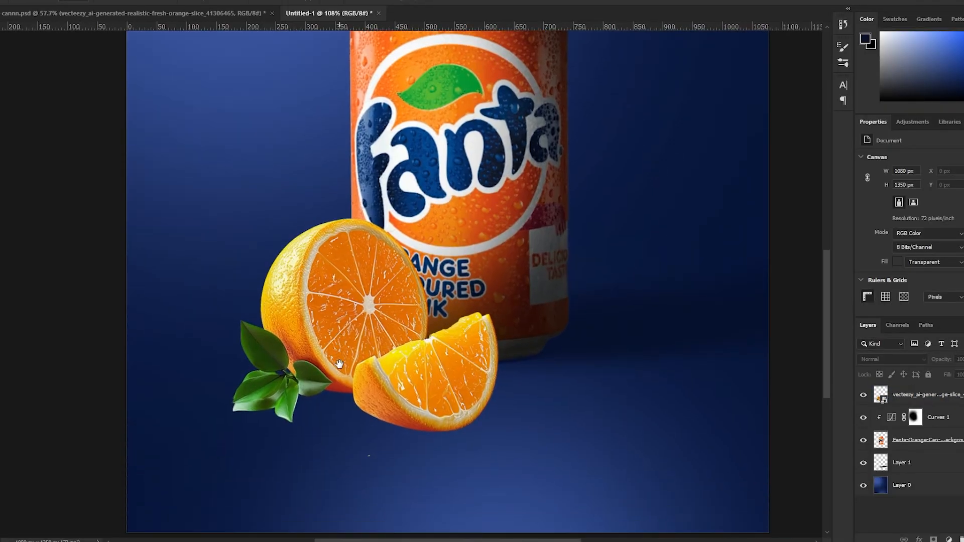
pyautogui.scroll(-2, 345, 372)
pyautogui.moveTo(347, 322); pyautogui.dragTo(348, 335)
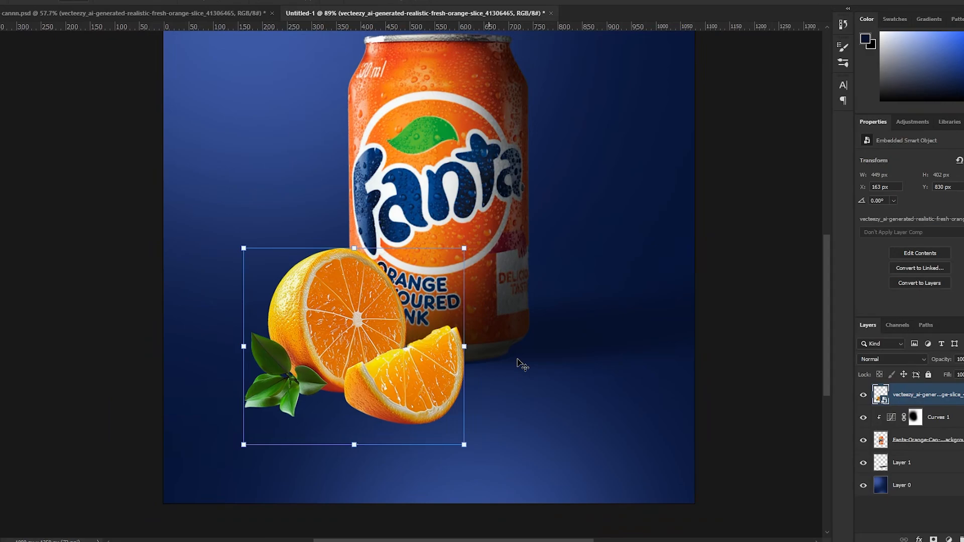
pyautogui.click(907, 419)
pyautogui.click(924, 462)
pyautogui.scroll(-1, 354, 469)
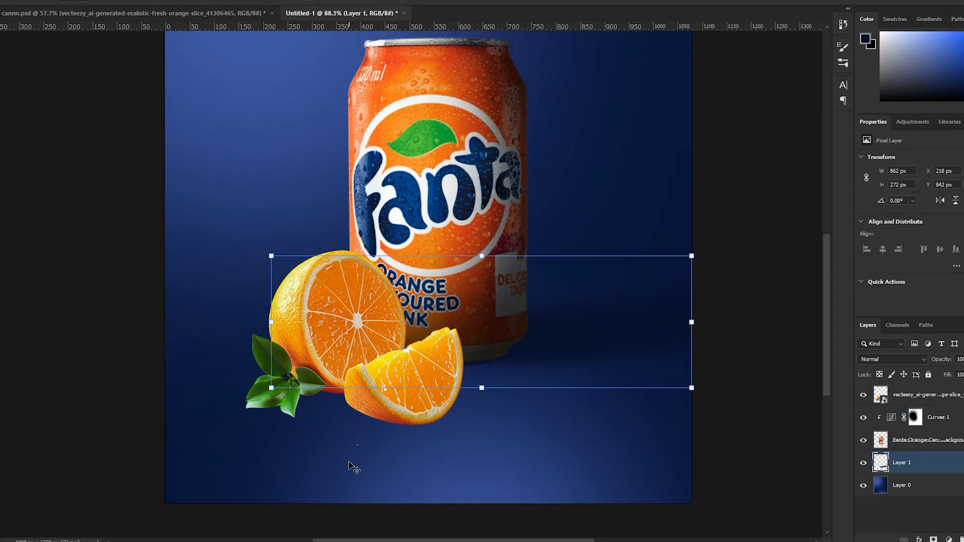
pyautogui.press('b')
pyautogui.press('n')
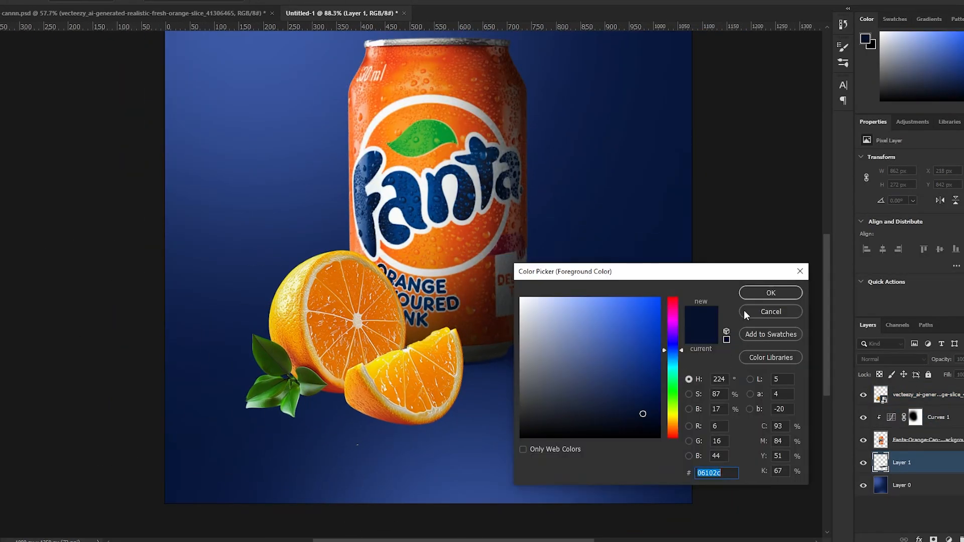
pyautogui.click(755, 294)
# Try a hard round brush tip with 20% roundness for the shadow beneath the orange slices
pyautogui.press('F5')
pyautogui.click(742, 66)
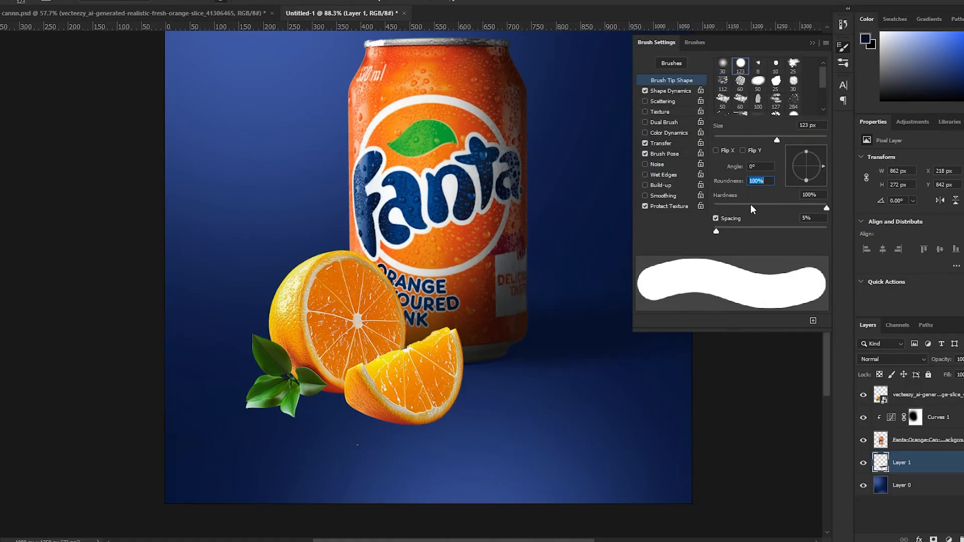
pyautogui.write('20')
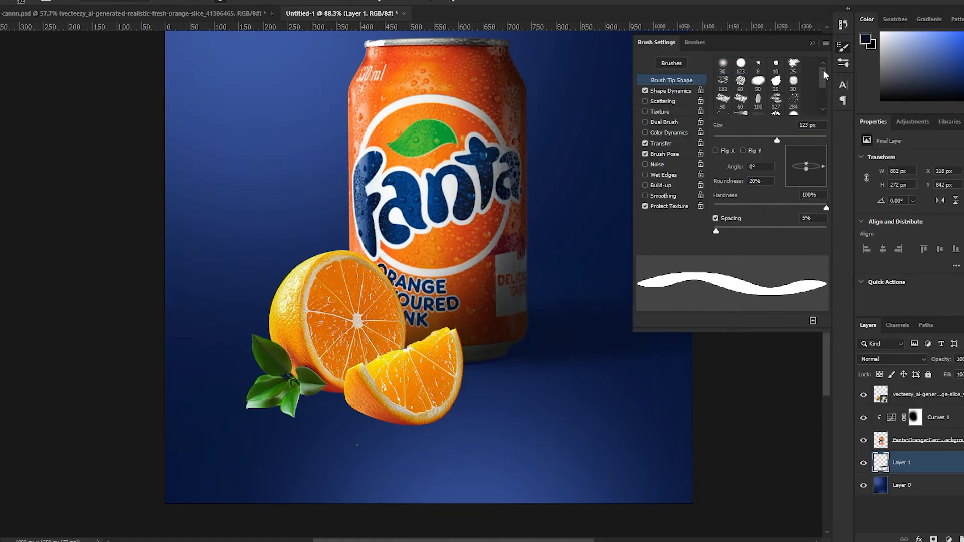
pyautogui.click(812, 42)
pyautogui.scroll(3, 305, 447)
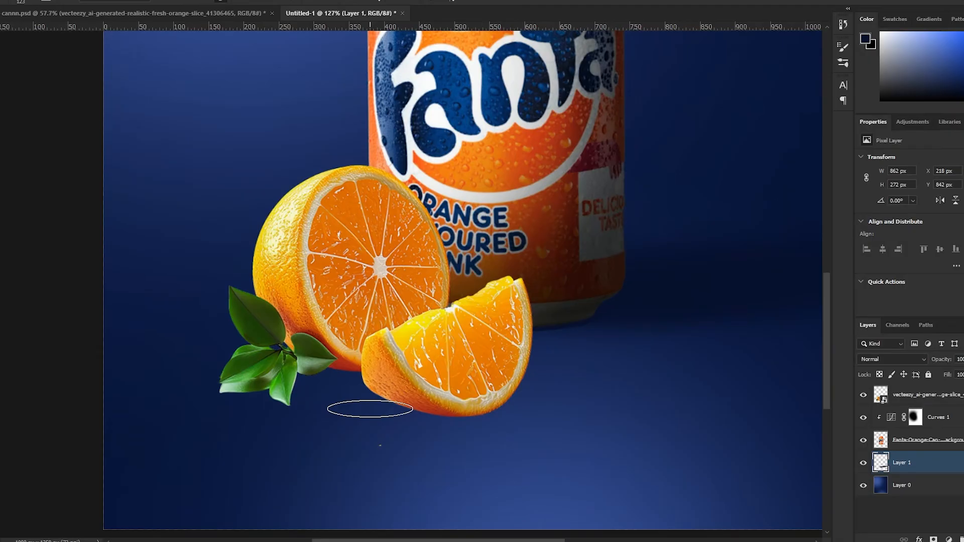
pyautogui.click(425, 404)
pyautogui.scroll(4, 429, 404)
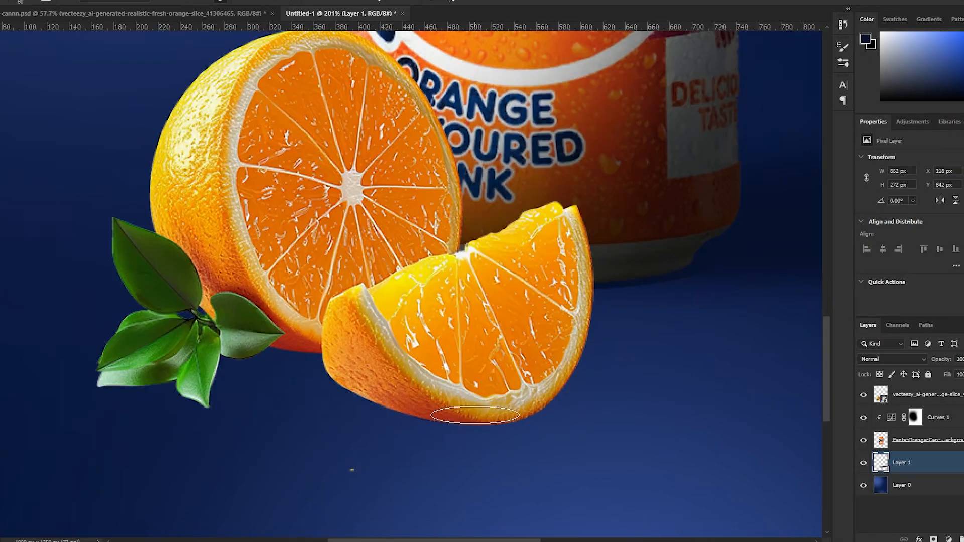
# Switch to the soft round brush tip and set its roundness to 20%
pyautogui.click(46, 2)
pyautogui.click(719, 63)
pyautogui.click(843, 47)
pyautogui.click(46, 3)
pyautogui.moveTo(762, 180); pyautogui.dragTo(693, 176)
pyautogui.write('20')
pyautogui.click(812, 42)
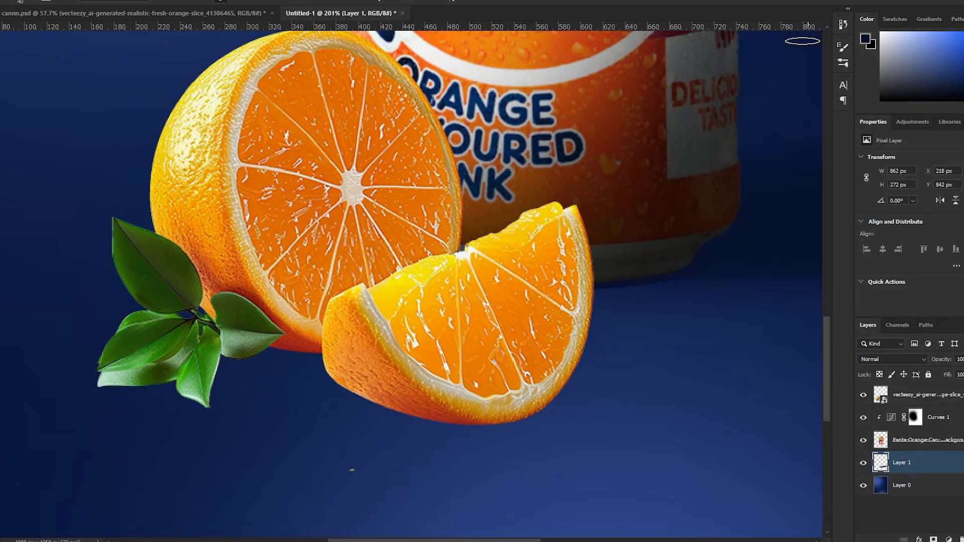
# Enlarge the flattened soft brush and paint a contact shadow on Layer 1 beneath the front orange slice
pyautogui.scroll(-1, 403, 400)
pyautogui.press(']')
pyautogui.press(']')
pyautogui.press(']')
pyautogui.press(']')
pyautogui.press(']')
pyautogui.press(']')
pyautogui.press(']')
pyautogui.press(']')
pyautogui.press(']')
pyautogui.click(478, 413)
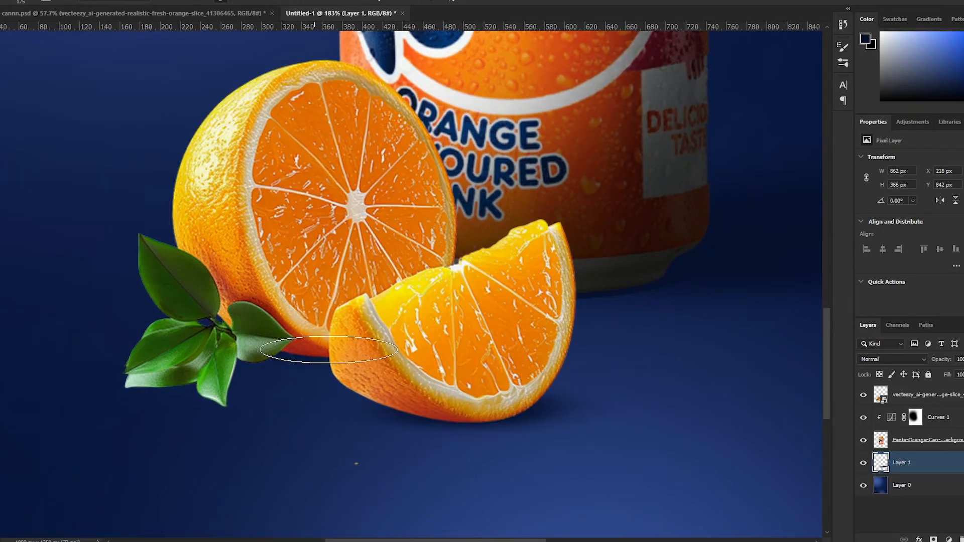
# Paint flattened contact shadows on Layer 1 beneath the half orange and its green leaves
pyautogui.click(326, 363)
pyautogui.scroll(7, 232, 388)
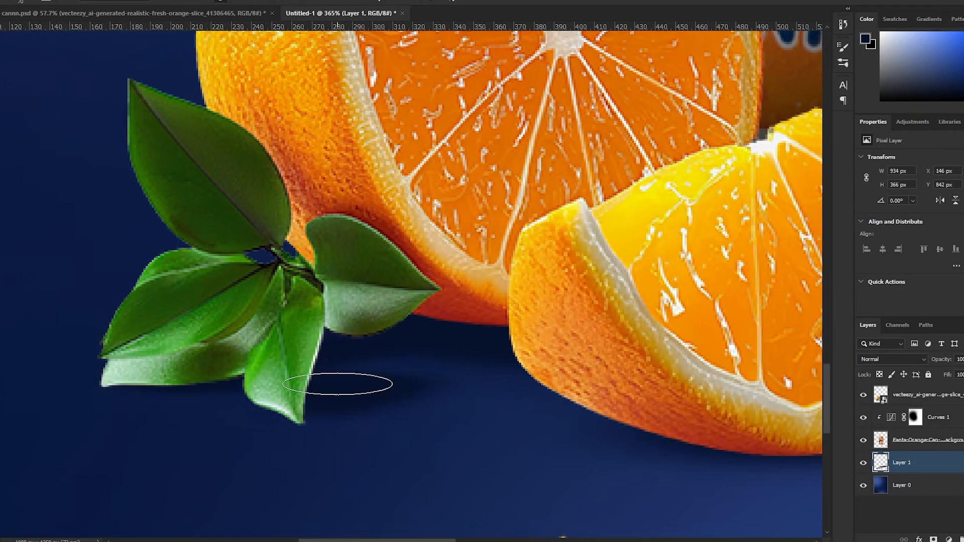
pyautogui.click(307, 390)
pyautogui.press(']')
pyautogui.click(167, 377)
pyautogui.press(']')
pyautogui.press(']')
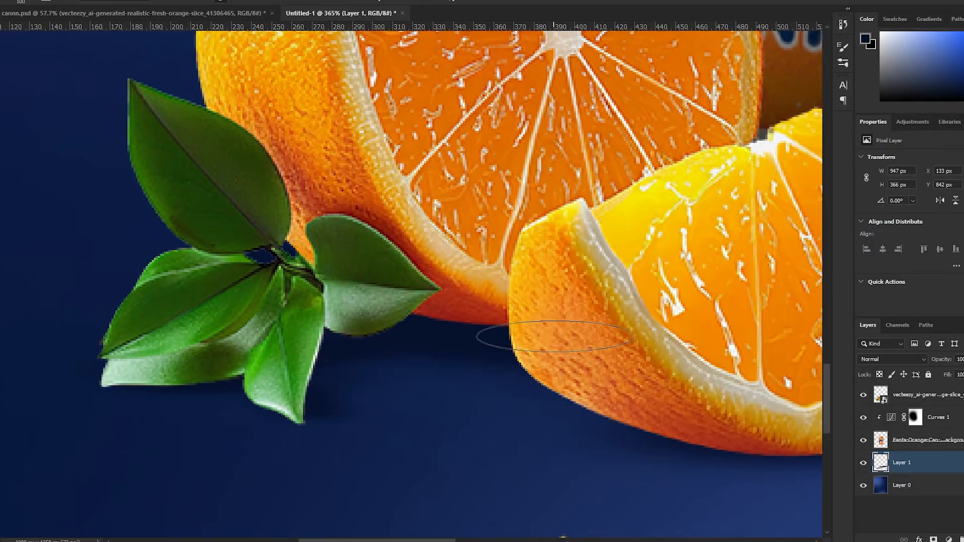
# Enlarge the brush to 400 px and paint a broad soft shadow on Layer 1 beneath the whole orange group
pyautogui.scroll(-4, 561, 343)
pyautogui.moveTo(691, 395); pyautogui.dragTo(431, 429)
pyautogui.press(']')
pyautogui.press(']')
pyautogui.press(']')
pyautogui.press(']')
pyautogui.press(']')
pyautogui.press(']')
pyautogui.press(']')
pyautogui.click(440, 389)
pyautogui.scroll(-16, 500, 354)
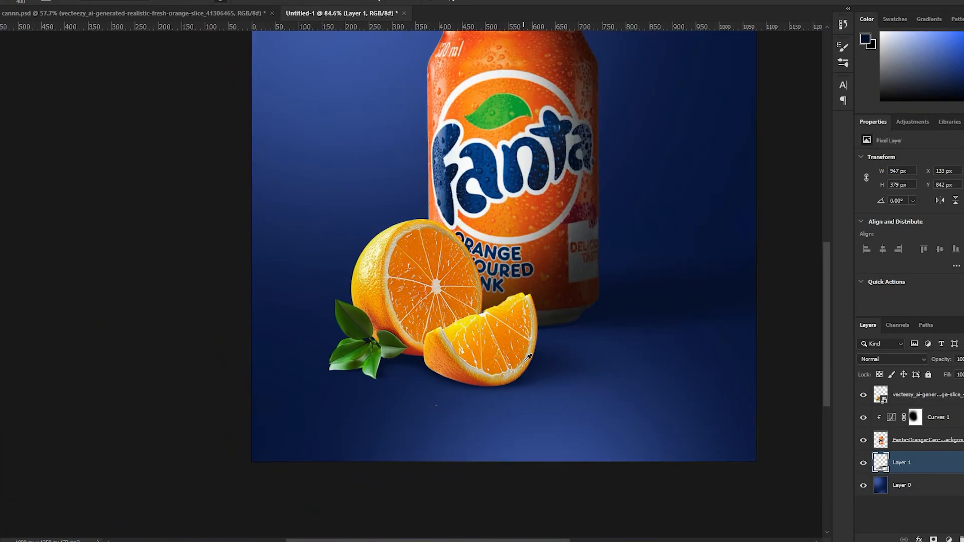
# Add a Curves adjustment above the orange slices, lower its highlight end to darken them, and clip it to their layer
pyautogui.press('v')
pyautogui.click(395, 412)
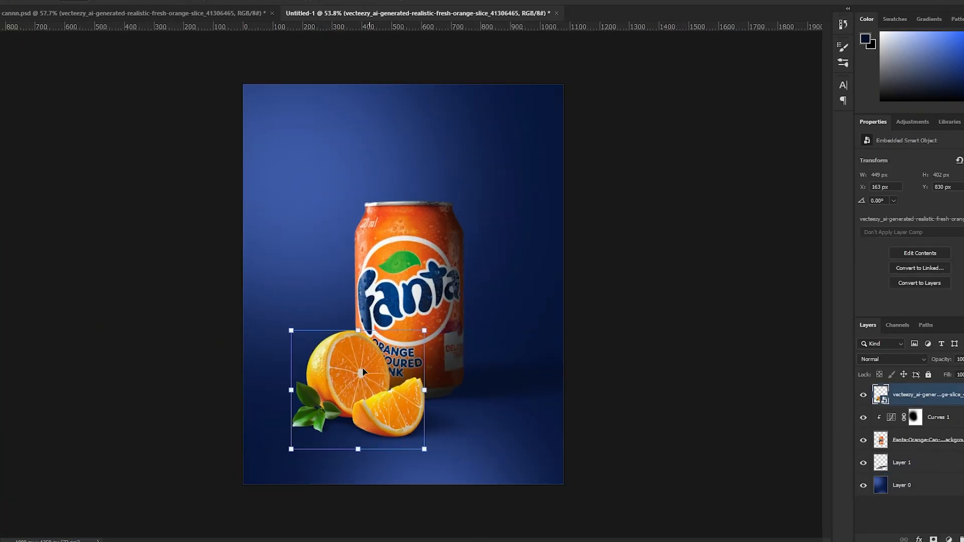
pyautogui.click(949, 539)
pyautogui.click(938, 403)
pyautogui.moveTo(963, 186); pyautogui.dragTo(963, 242)
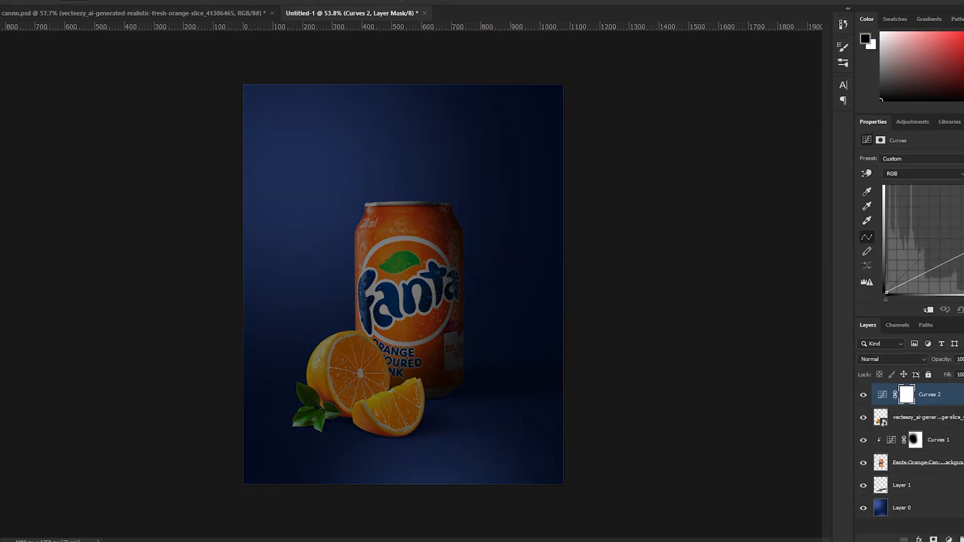
pyautogui.click(929, 309)
# Set the brush roundness to 100% and paint black on the new Curves mask to restore the half orange's upper-left light
pyautogui.scroll(4, 326, 340)
pyautogui.click(913, 396)
pyautogui.click(44, 1)
pyautogui.click(723, 181)
pyautogui.write('100')
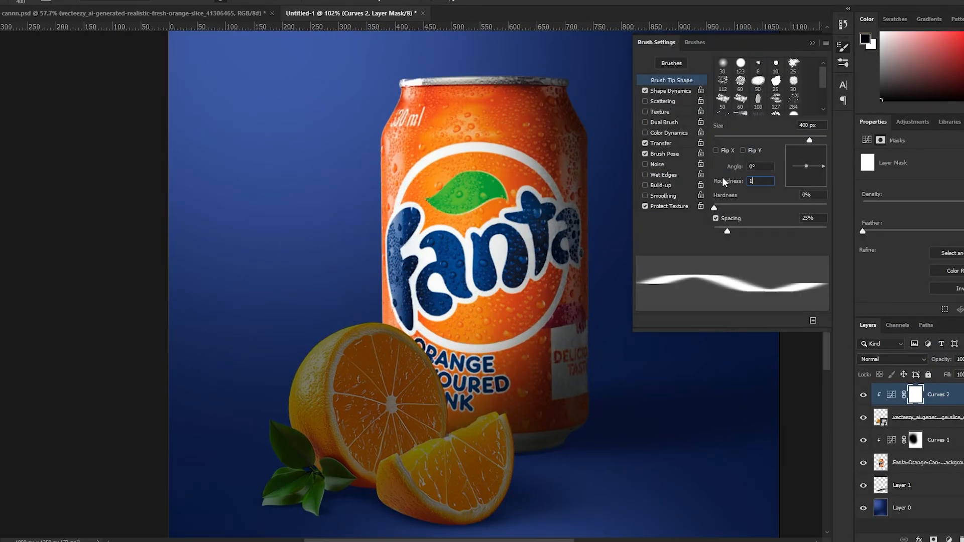
pyautogui.click(44, 2)
pyautogui.moveTo(303, 300); pyautogui.dragTo(292, 285)
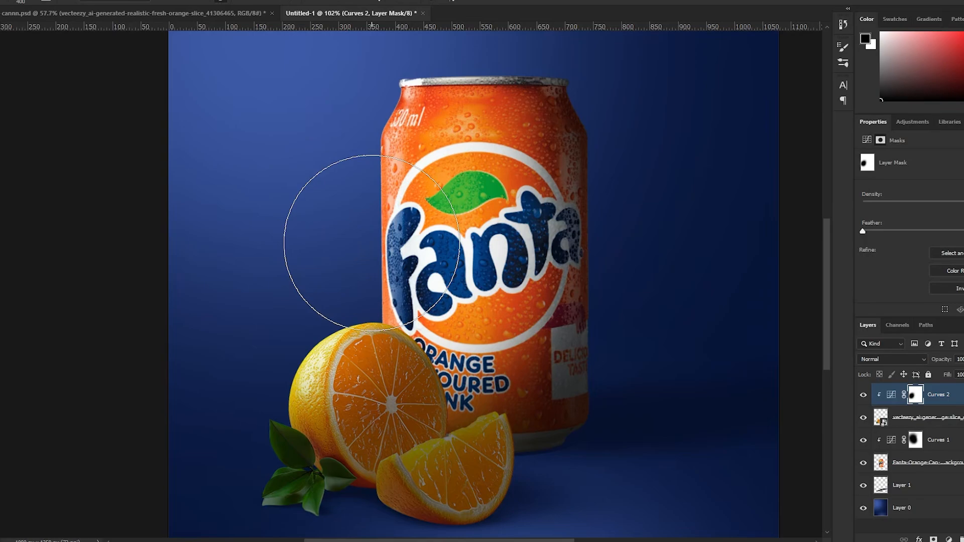
pyautogui.scroll(-2, 326, 271)
pyautogui.scroll(-3, 320, 297)
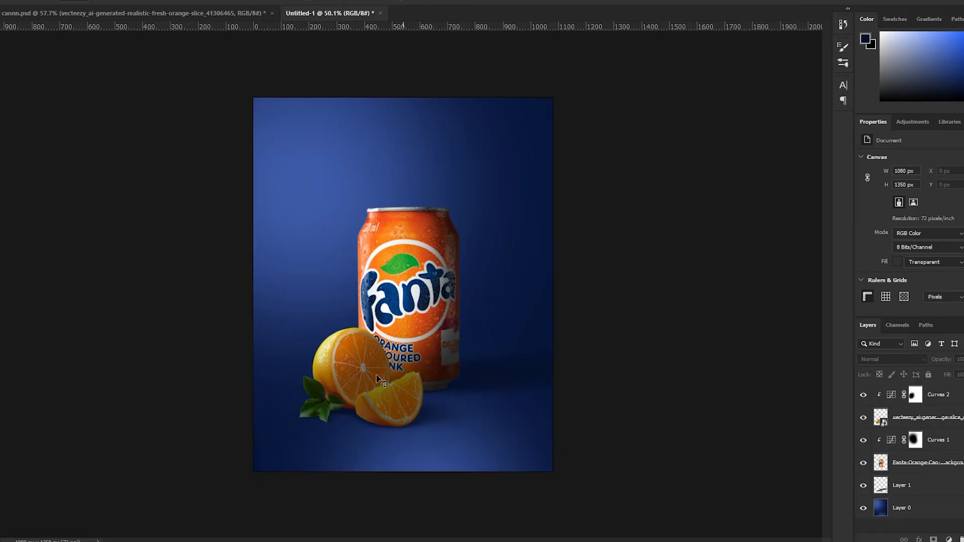
pyautogui.scroll(4, 379, 379)
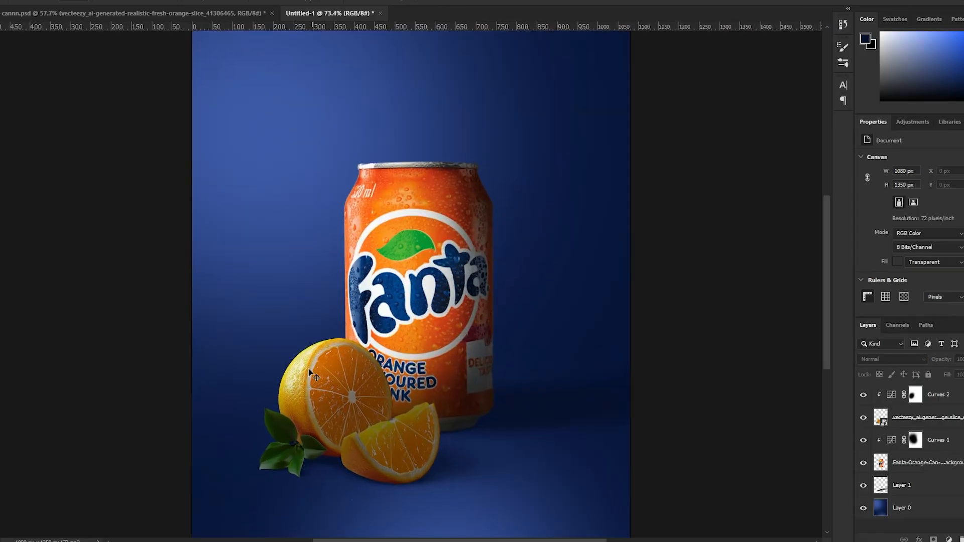
pyautogui.moveTo(269, 335); pyautogui.dragTo(322, 358)
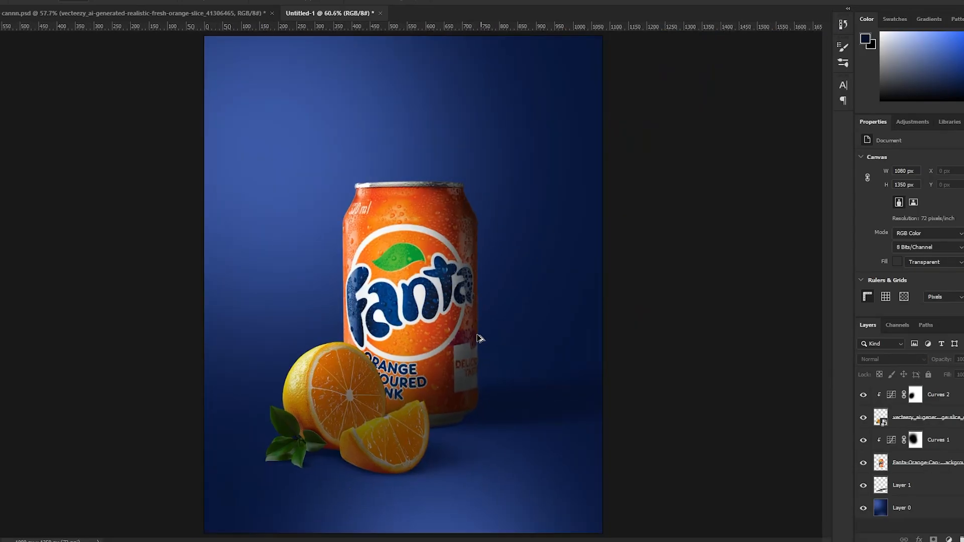
pyautogui.scroll(-1, 477, 338)
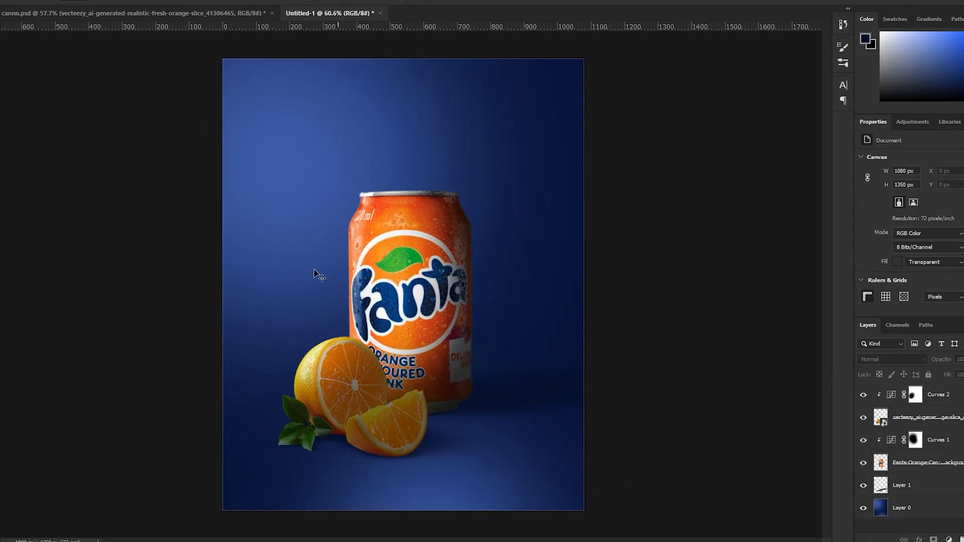
pyautogui.scroll(-2, 377, 363)
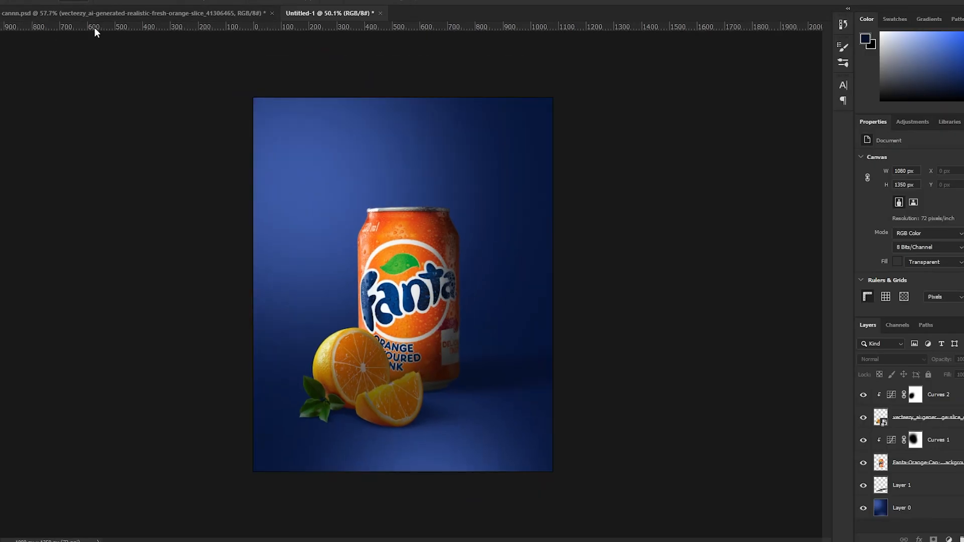
# Bring the whole orange with a green leaf into the composition and place it over the canvas's lower-right corner, rotated 18.01°
pyautogui.click(130, 13)
pyautogui.moveTo(461, 340); pyautogui.dragTo(571, 480)
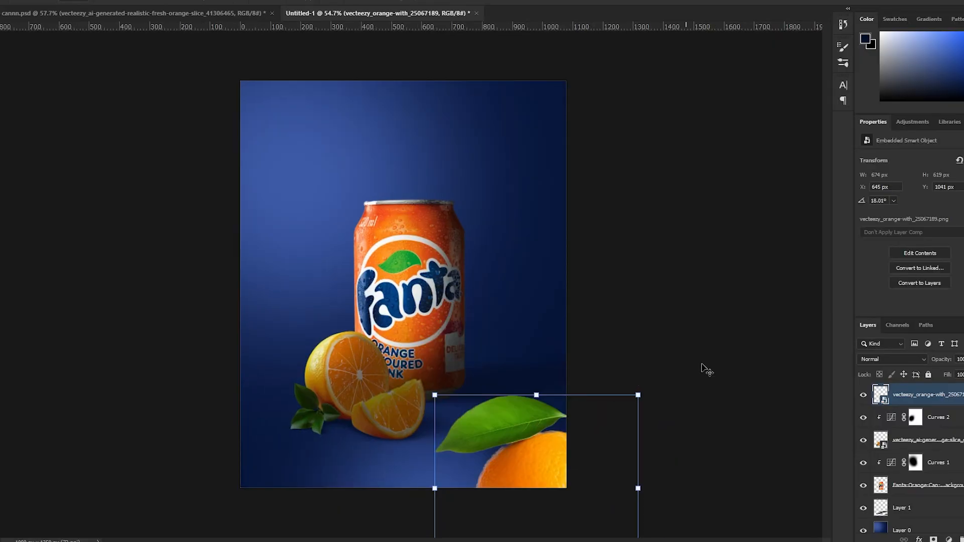
pyautogui.click(650, 422)
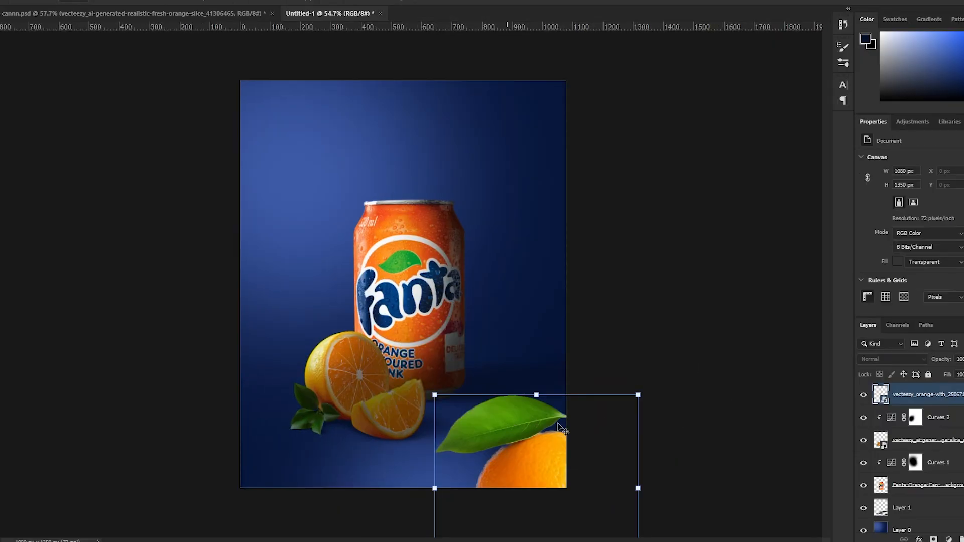
# Add a Curves adjustment above the whole orange, clip it to that layer, and lower its highlight end to darken the fruit and leaf
pyautogui.click(929, 402)
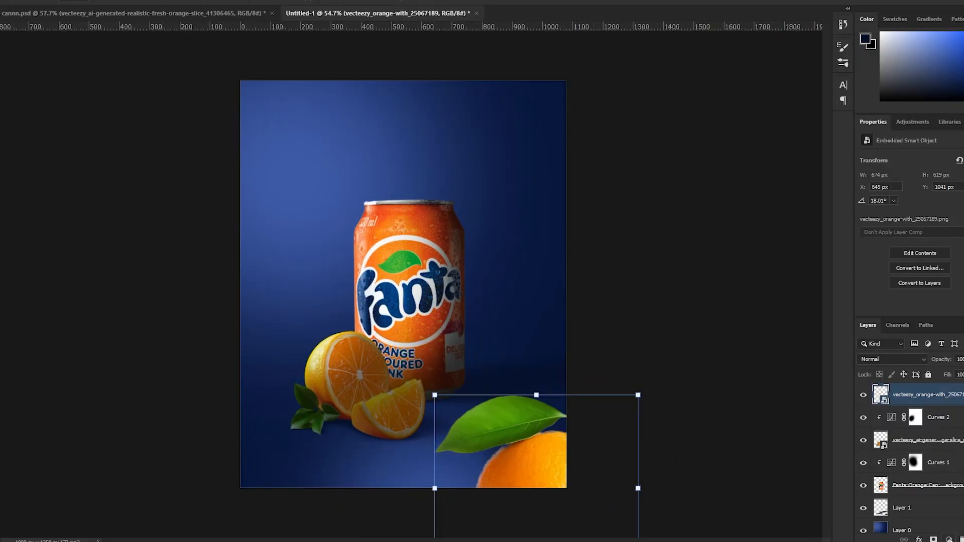
pyautogui.click(949, 540)
pyautogui.click(942, 398)
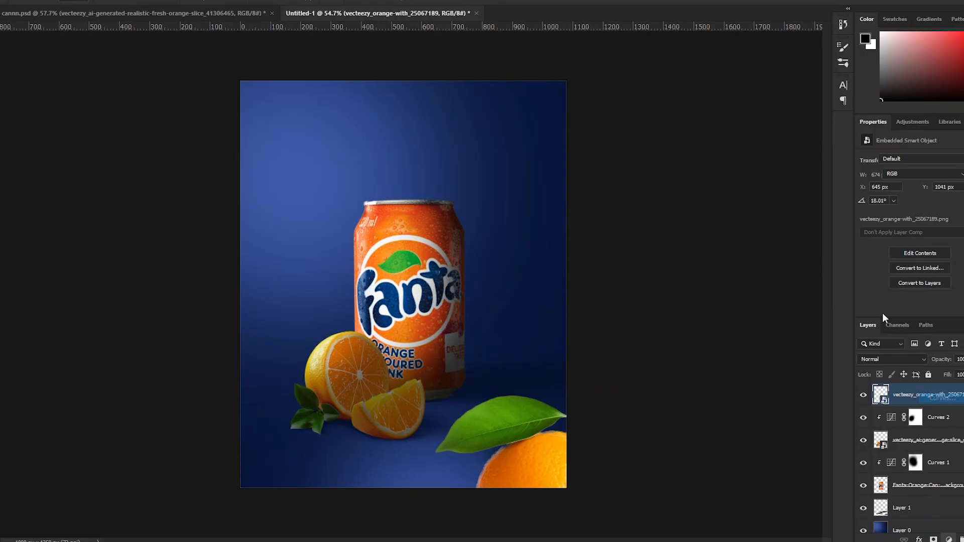
pyautogui.moveTo(963, 185); pyautogui.dragTo(963, 269)
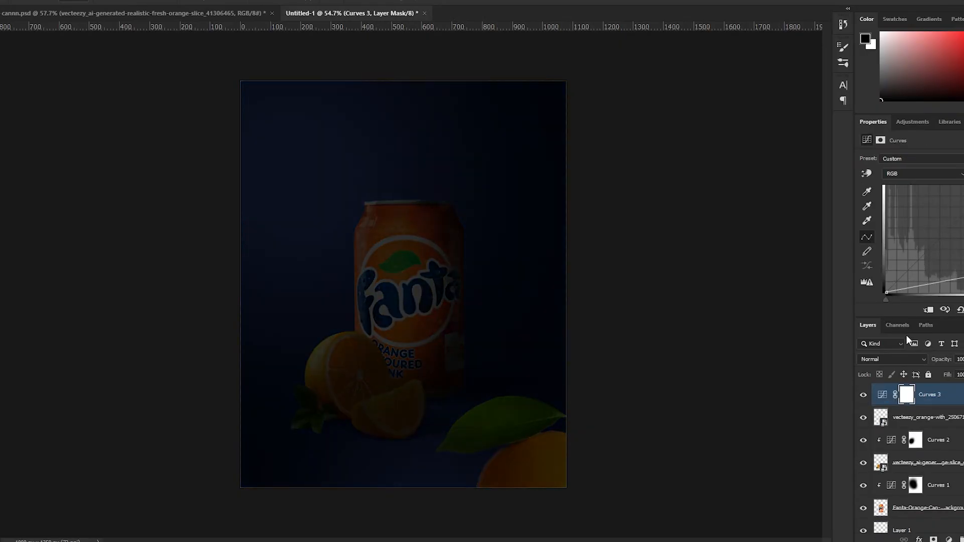
pyautogui.click(930, 311)
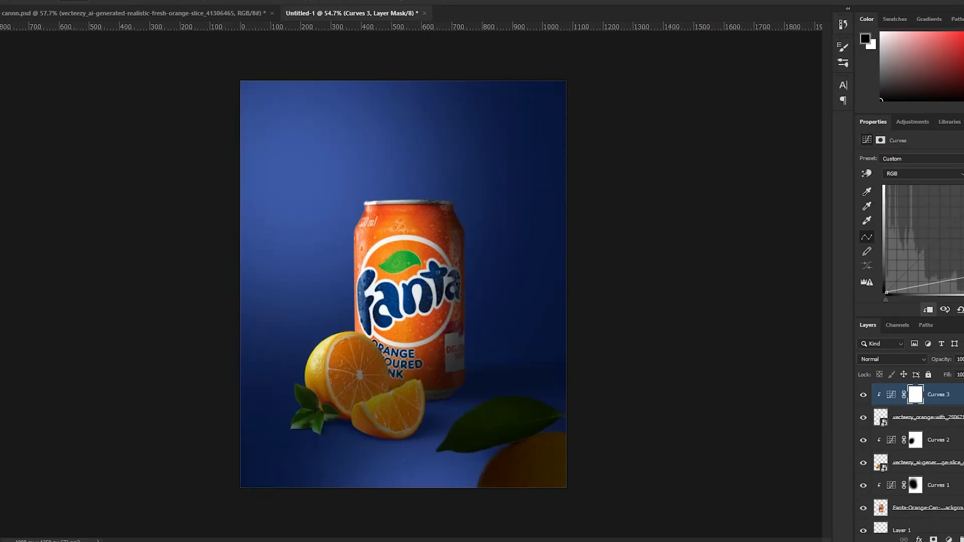
pyautogui.moveTo(963, 271)
pyautogui.mouseDown()
pyautogui.moveTo(963, 247)
pyautogui.moveTo(963, 255)
pyautogui.mouseUp()
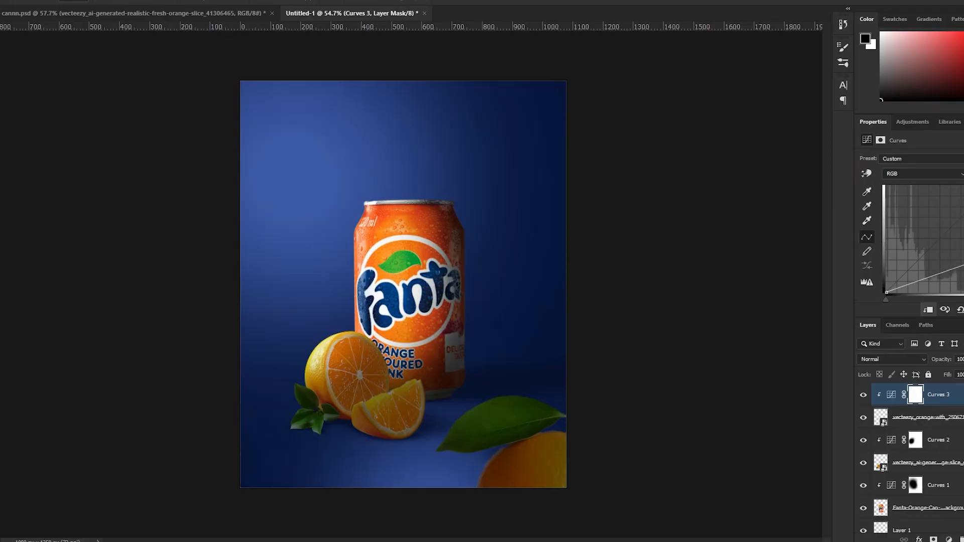
# Apply a Gaussian Blur with a radius of 8 pixels to the whole orange in the lower-right corner
pyautogui.click(517, 452)
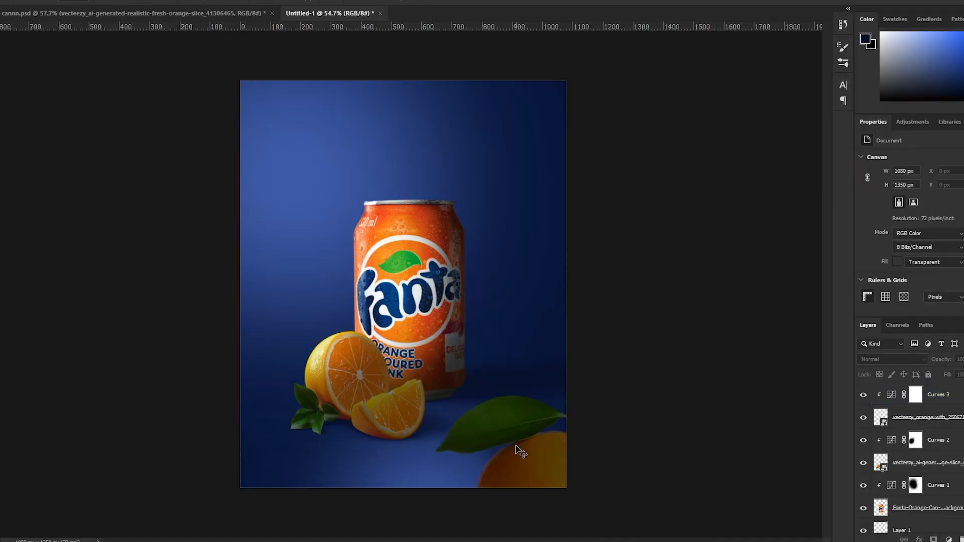
pyautogui.click(102, 0)
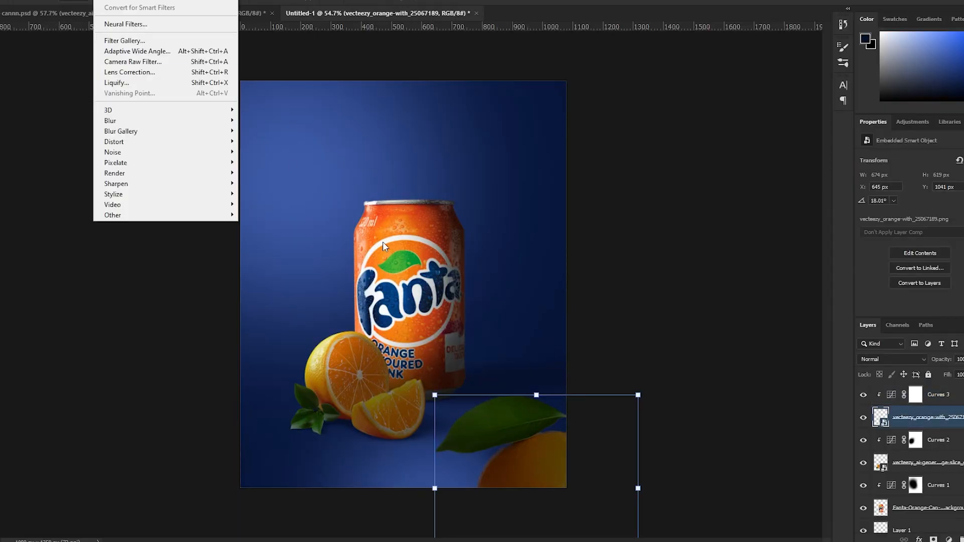
pyautogui.moveTo(151, 120)
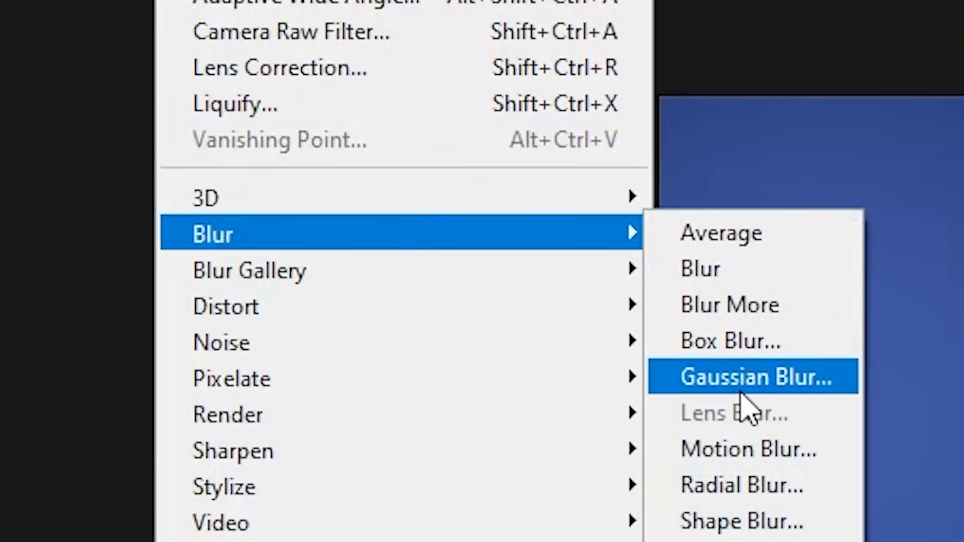
pyautogui.click(267, 164)
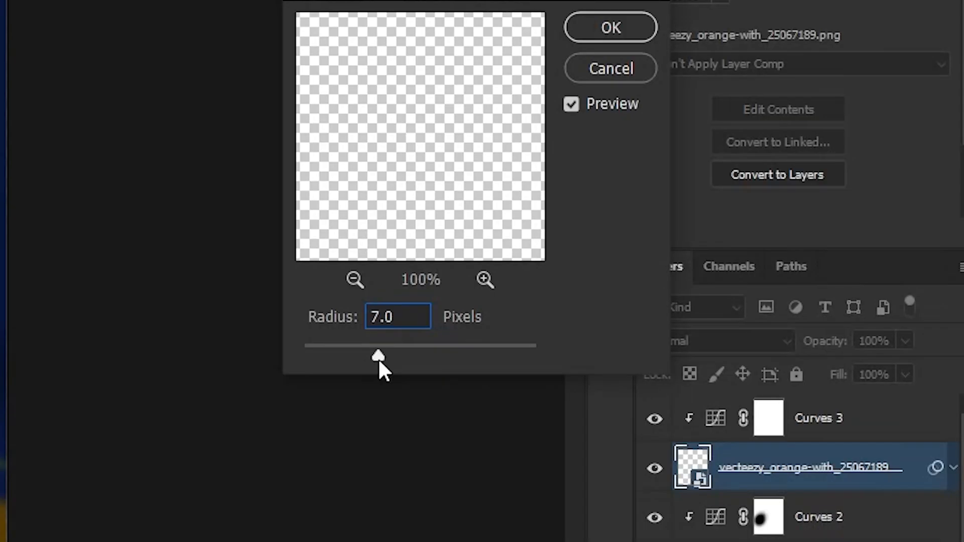
pyautogui.click(378, 356)
pyautogui.moveTo(402, 317); pyautogui.dragTo(324, 320)
pyautogui.write('8')
pyautogui.press('Return')
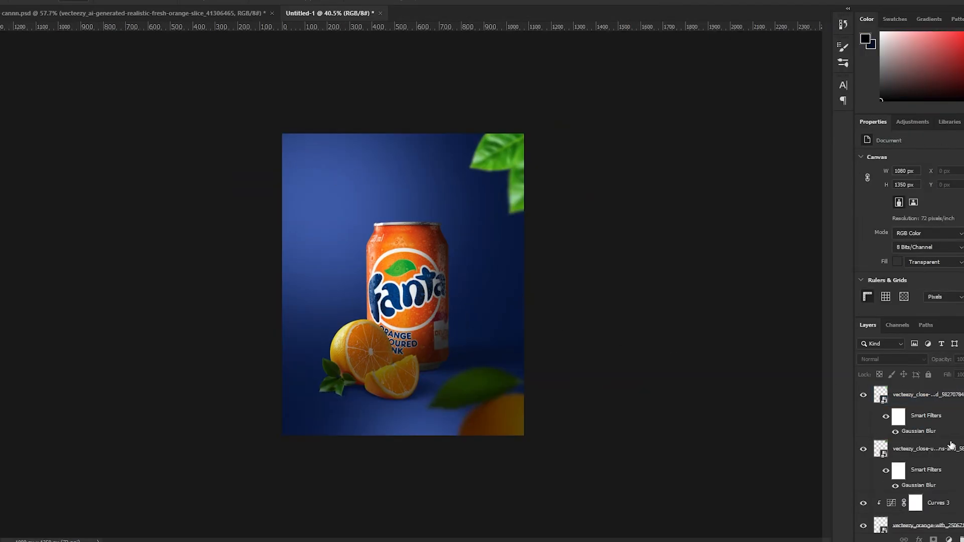
# Add a new layer above the leaf layers and draw a four-sided Pen path from beyond the canvas's upper-left corner to the can
pyautogui.click(940, 394)
pyautogui.hotkey('ctrl', 'alt', 'shift', 'n')
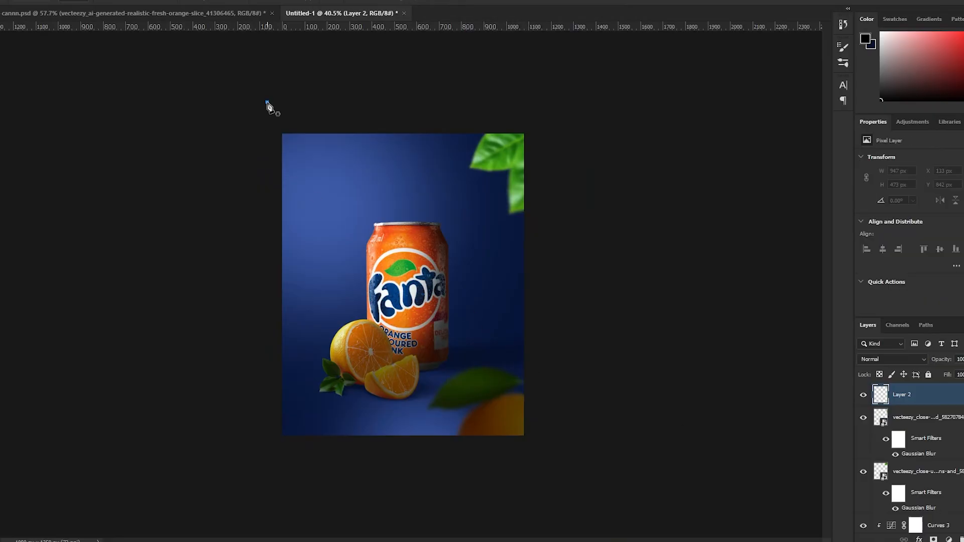
pyautogui.click(477, 222)
pyautogui.moveTo(461, 213); pyautogui.dragTo(462, 212)
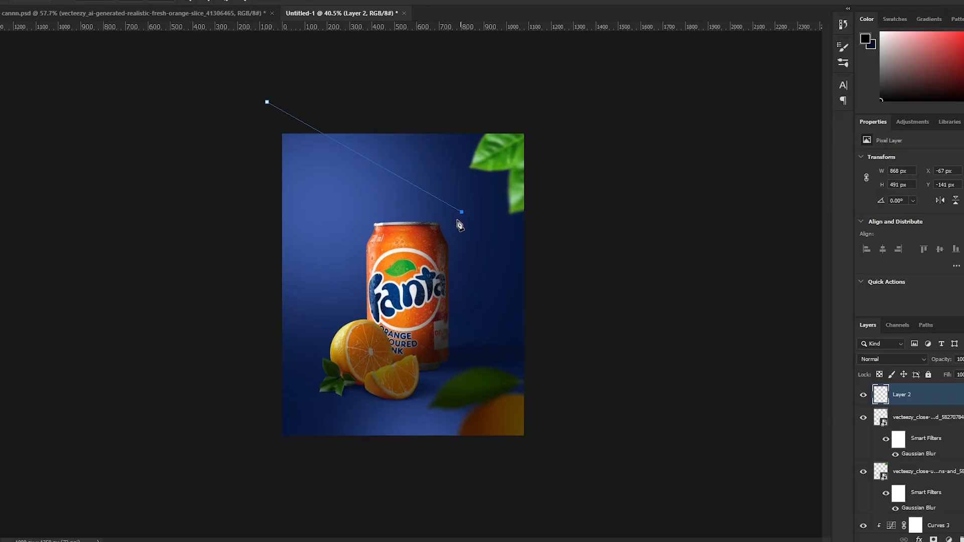
pyautogui.click(337, 365)
pyautogui.click(174, 138)
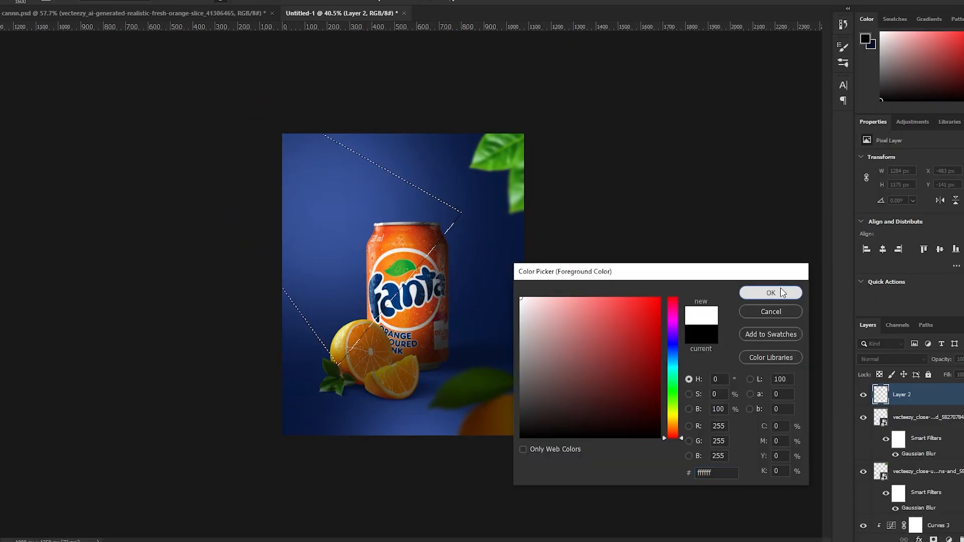
# Set the foreground color to white (ffffff), paint a faint light beam inside the selection with a large soft brush, and deselect
pyautogui.click(771, 290)
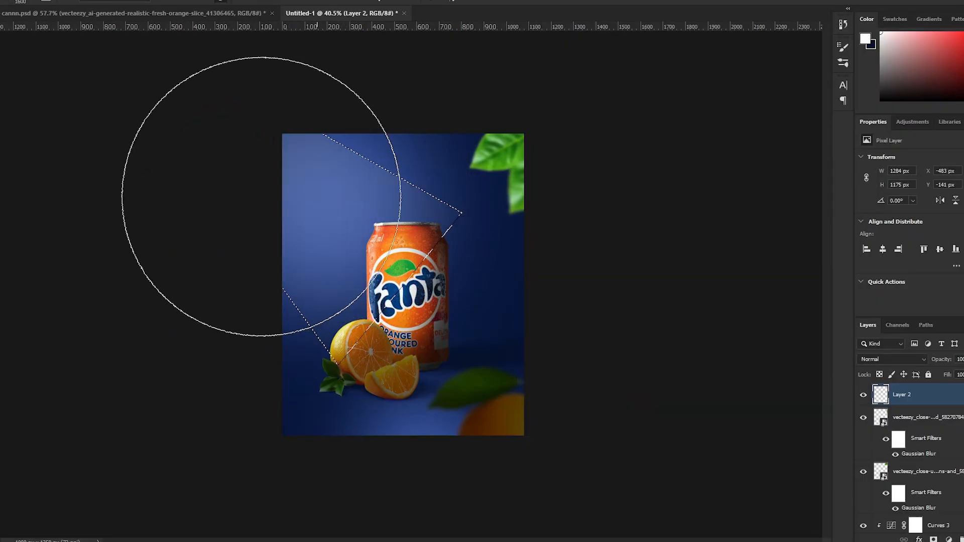
pyautogui.click(265, 165)
pyautogui.hotkey('ctrl', 'd')
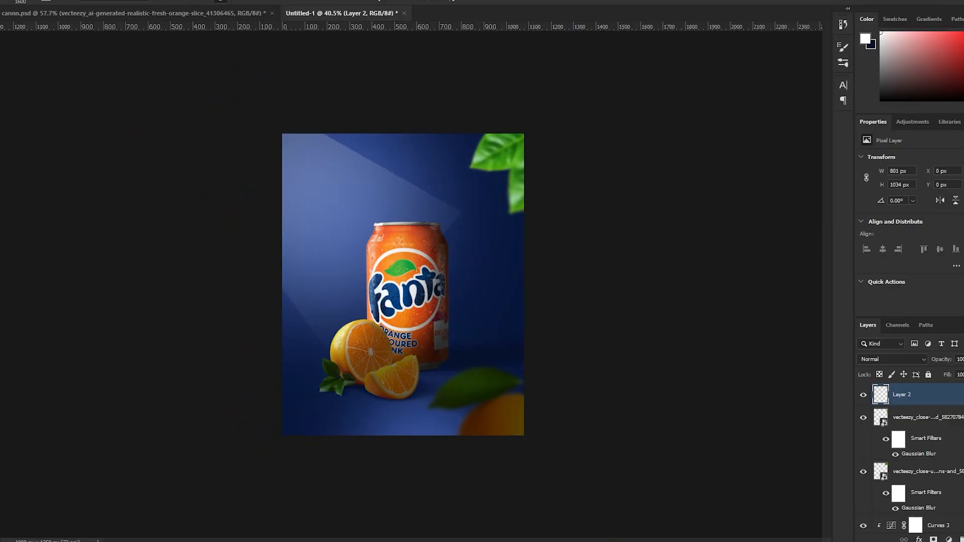
# Apply a strong Gaussian Blur to the light beam on Layer 2 to soften its edges
pyautogui.press('v')
pyautogui.click(379, 222)
pyautogui.click(331, 171)
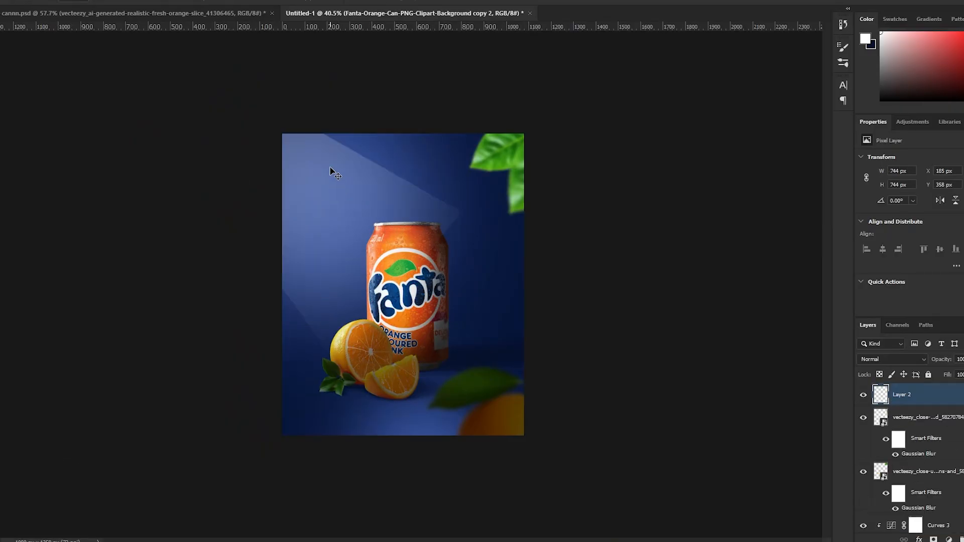
pyautogui.click(129, 2)
pyautogui.click(106, 1)
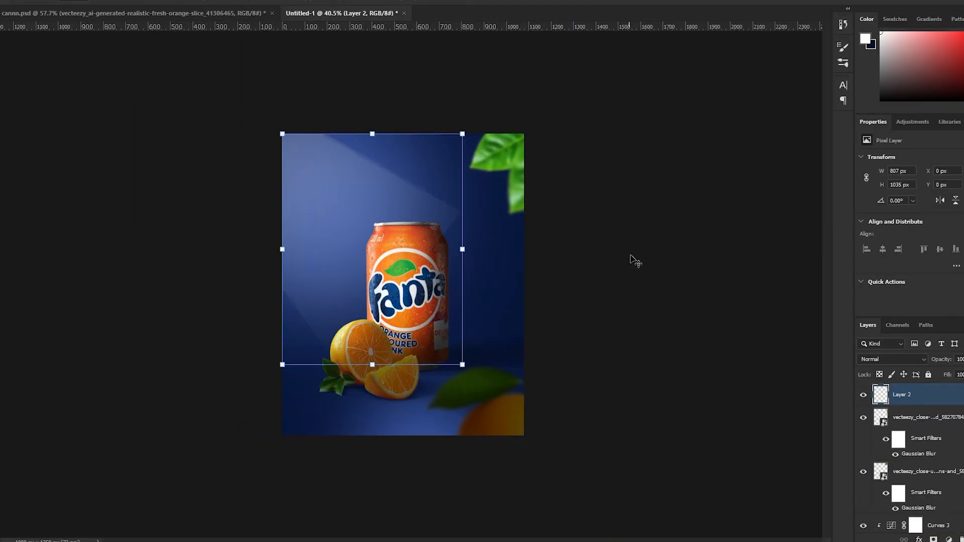
pyautogui.click(106, 1)
pyautogui.moveTo(162, 120)
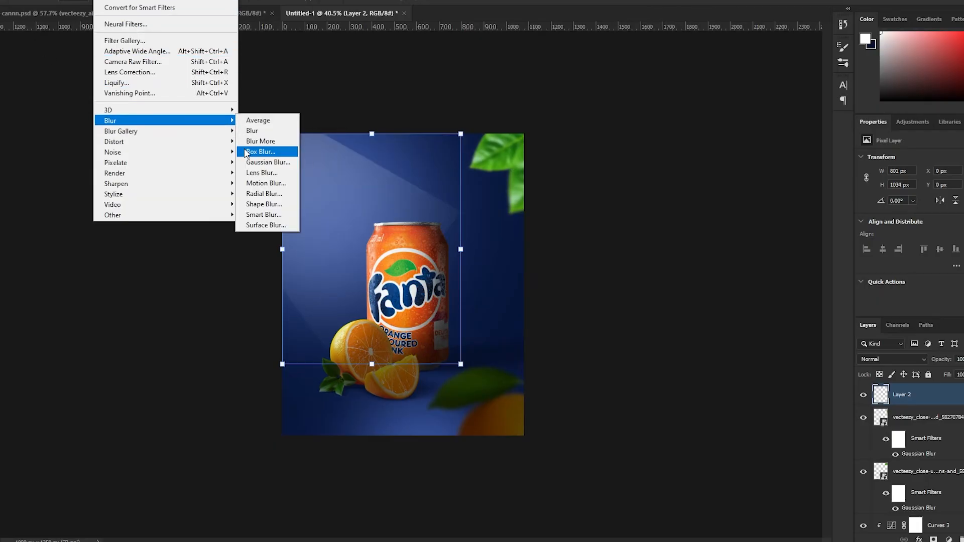
pyautogui.click(266, 164)
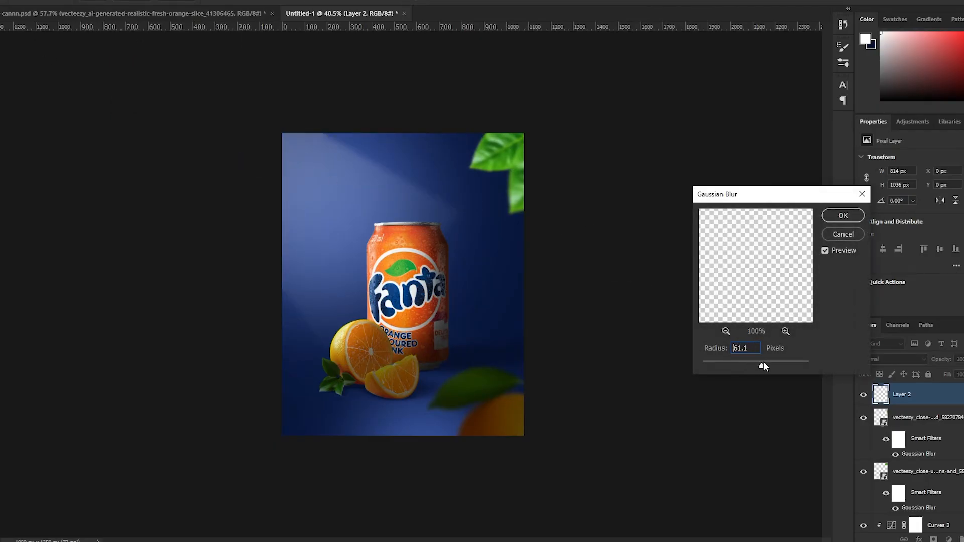
pyautogui.click(844, 219)
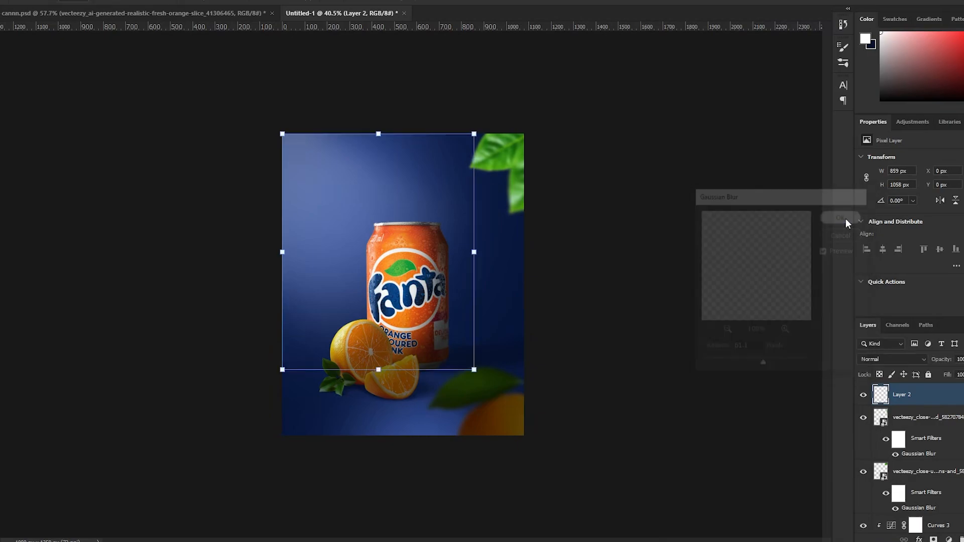
# Add a new layer beneath Layer 2 and paint a soft white glow along the can's left side and upper-left rim
pyautogui.click(935, 417)
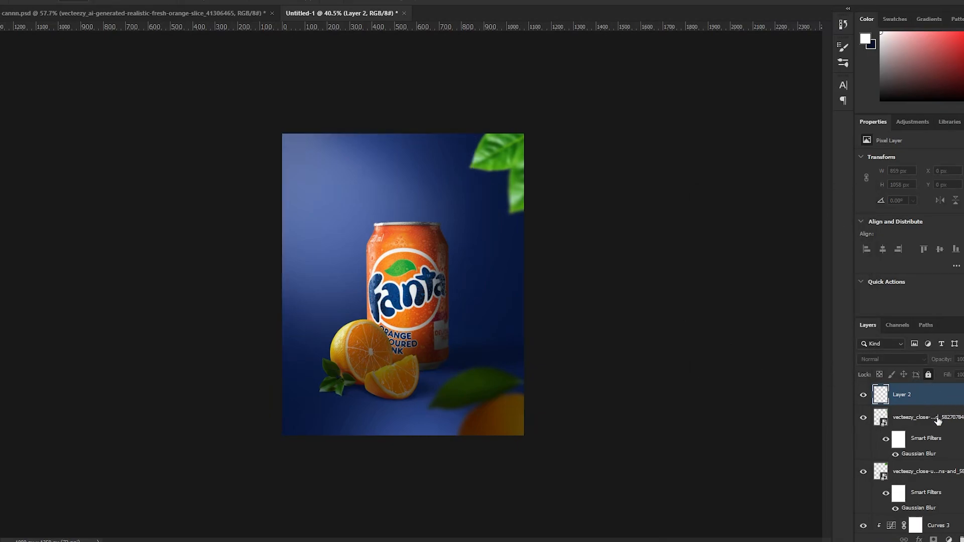
pyautogui.hotkey('ctrl', 'shift', 'alt', 'n')
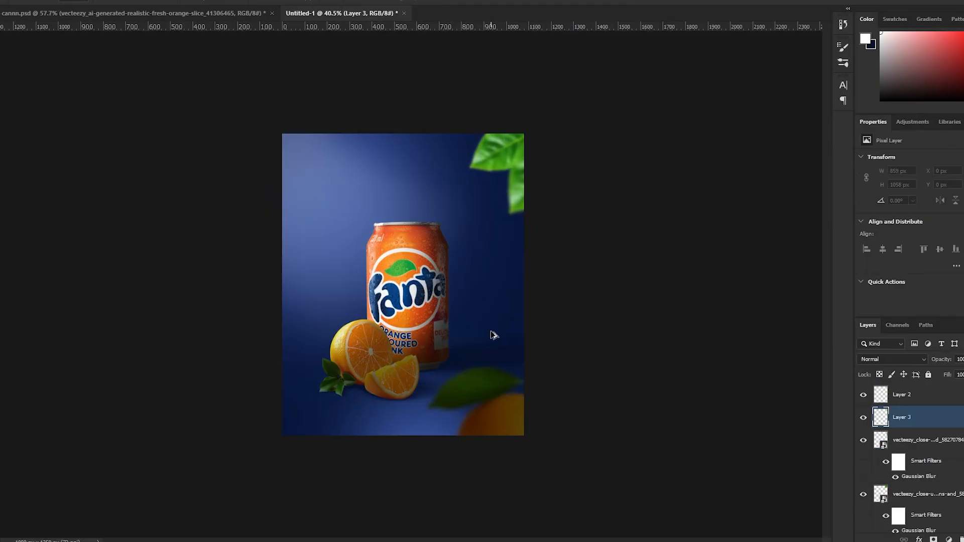
pyautogui.scroll(4, 493, 336)
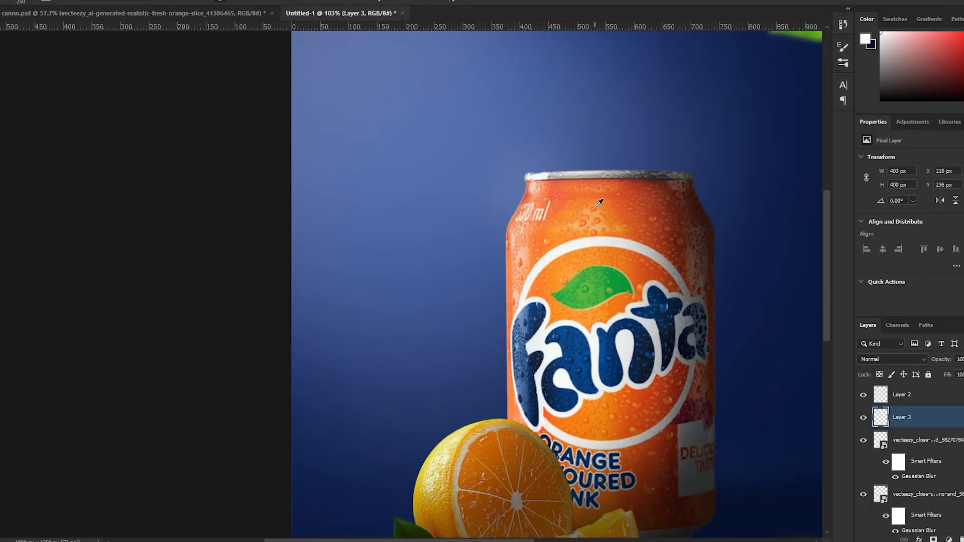
pyautogui.scroll(-2, 599, 186)
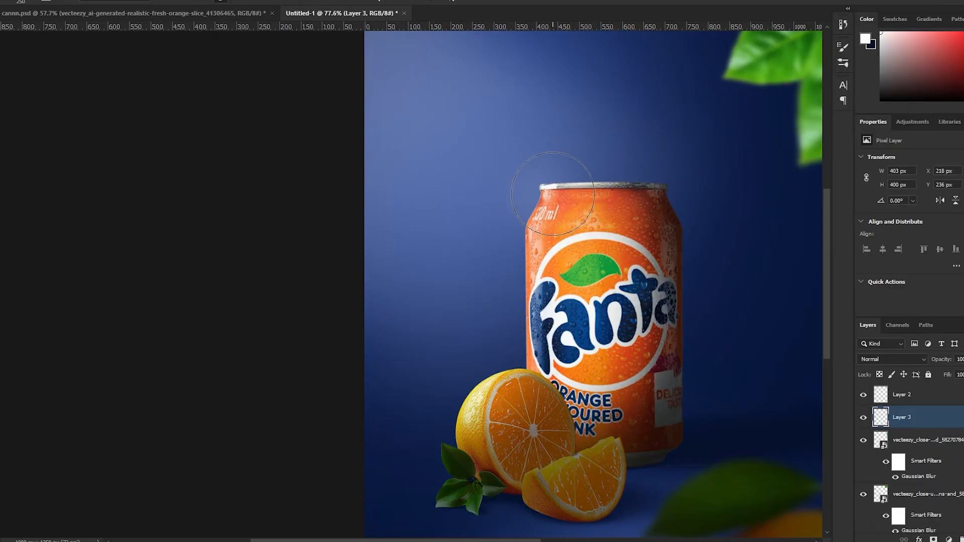
pyautogui.moveTo(553, 196); pyautogui.dragTo(550, 331)
pyautogui.click(551, 199)
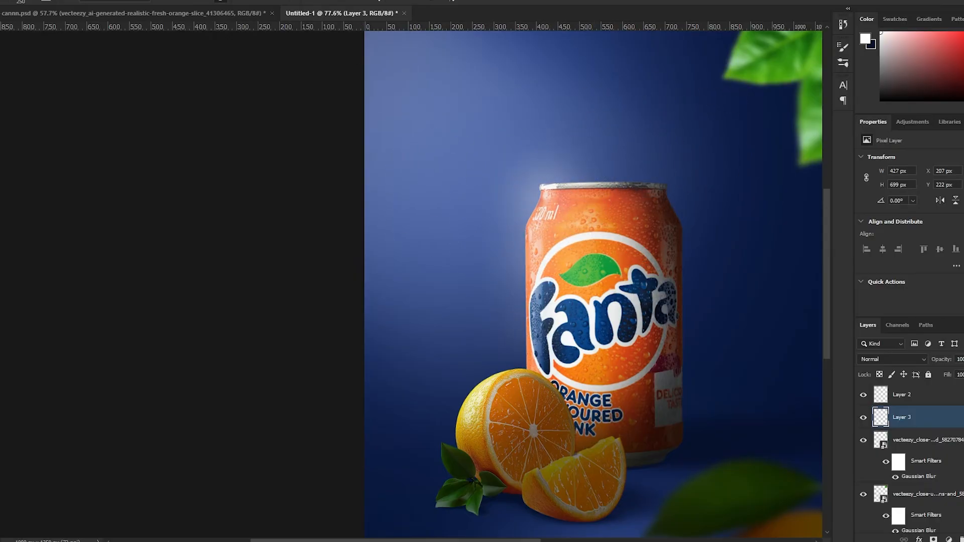
pyautogui.click(570, 167)
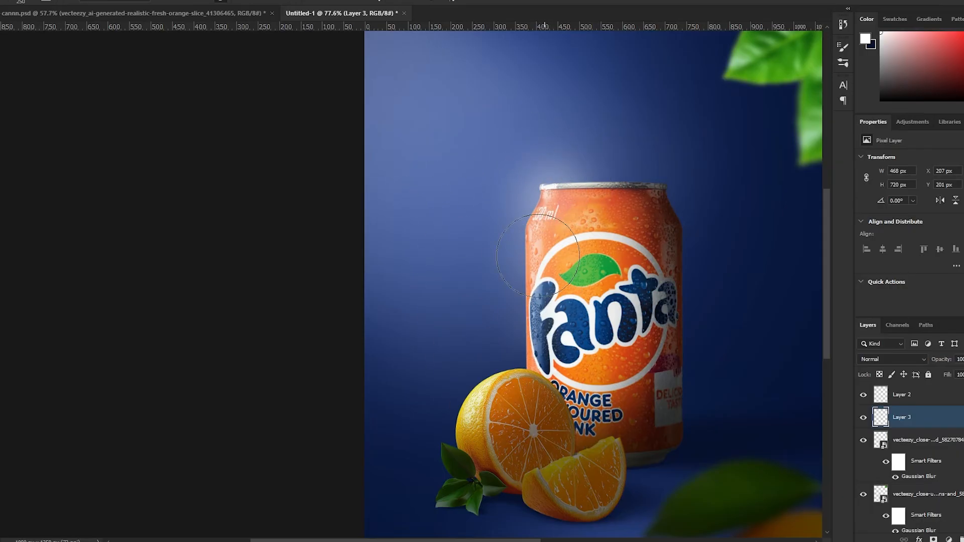
# Paint a soft white glow over the half orange's left side on Layer 3, redoing the stroke once, and deselect the layer
pyautogui.click(437, 400)
pyautogui.scroll(3, 495, 356)
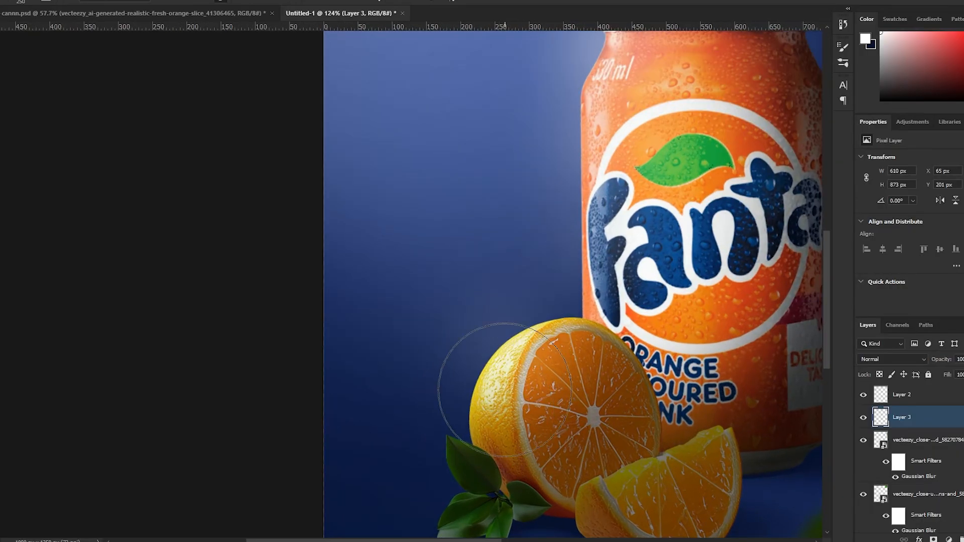
pyautogui.hotkey('ctrl', 'z')
pyautogui.click(499, 394)
pyautogui.scroll(-5, 563, 426)
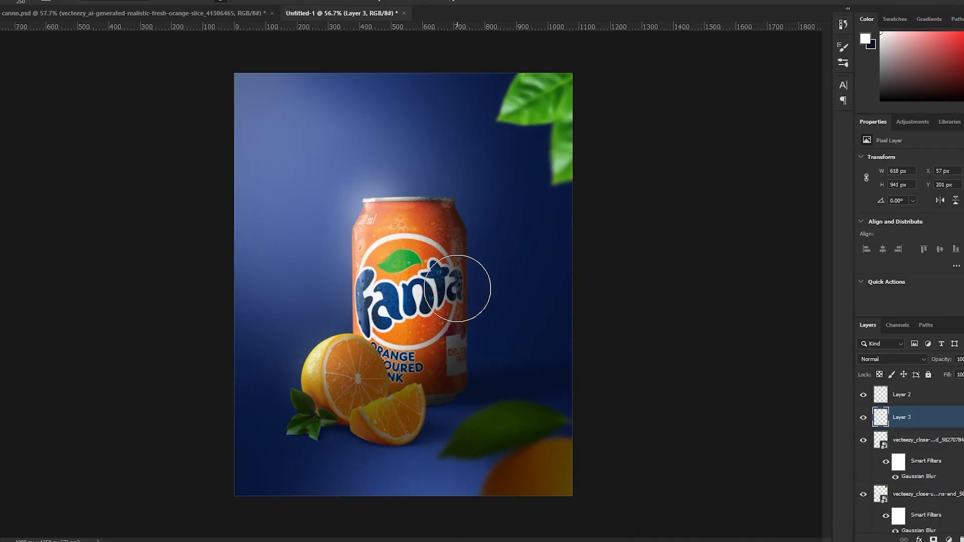
pyautogui.scroll(-1, 467, 287)
pyautogui.press('v')
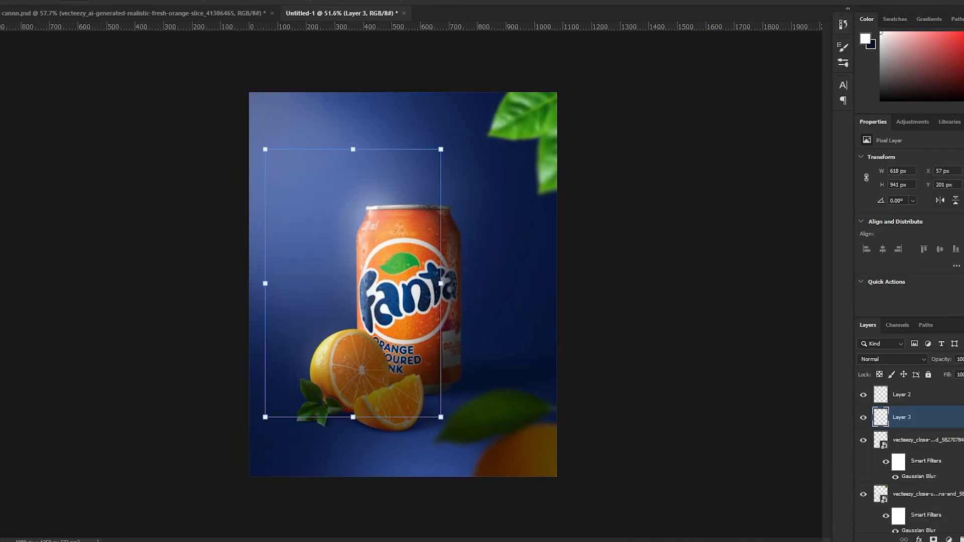
pyautogui.click(125, 231)
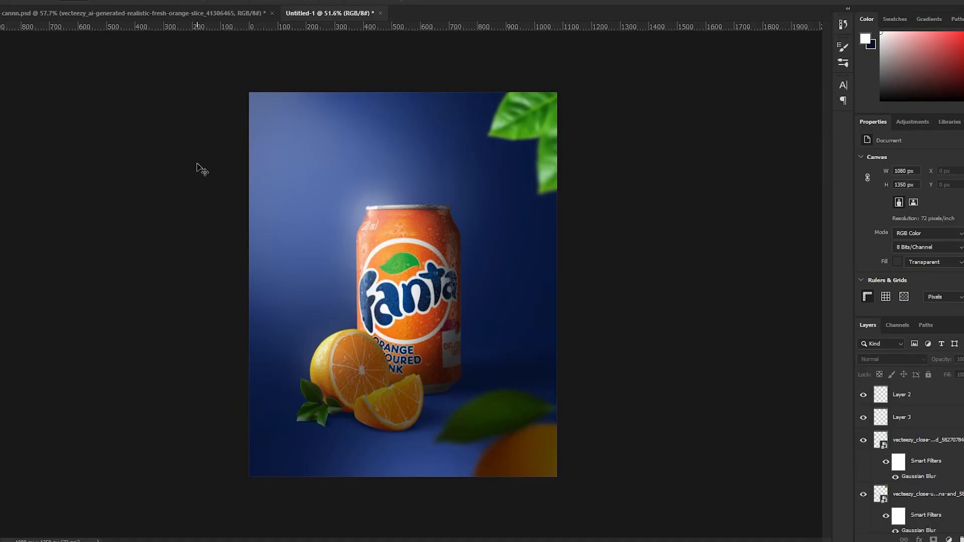
# Bring the white "Fresh Burst" lettering into the composition, place it above the can, and enlarge it to about 567 × 210 px
pyautogui.click(163, 15)
pyautogui.hotkey('ctrl', 'v')
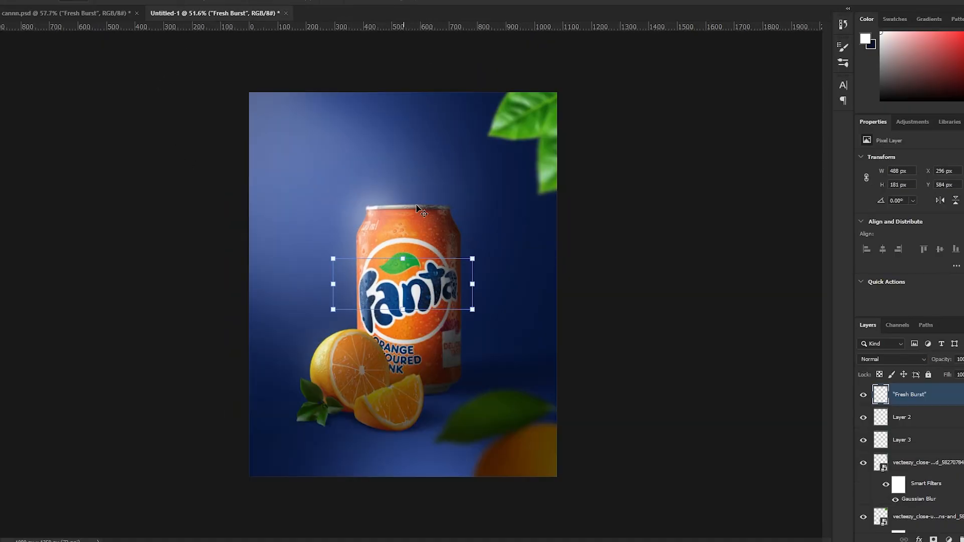
pyautogui.moveTo(417, 295); pyautogui.dragTo(430, 186)
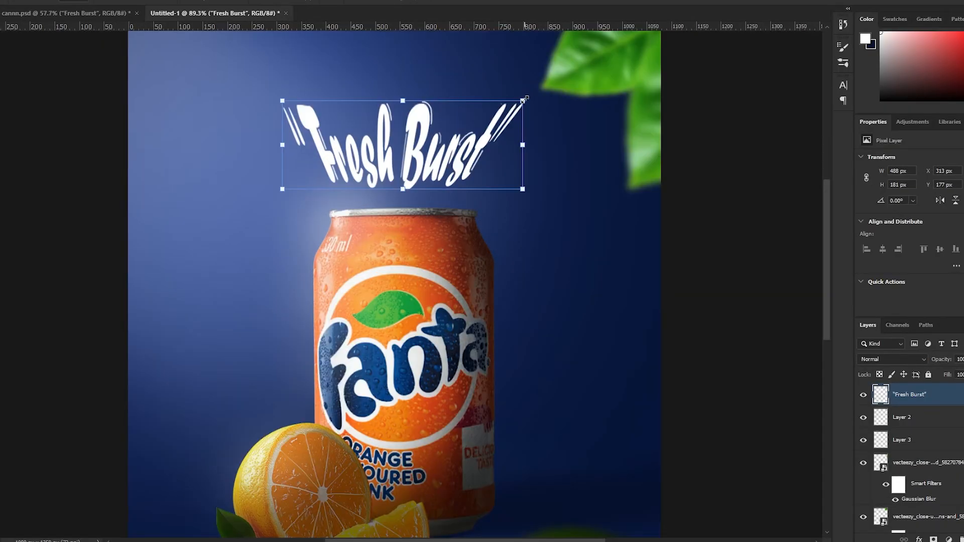
pyautogui.moveTo(524, 98); pyautogui.dragTo(556, 86)
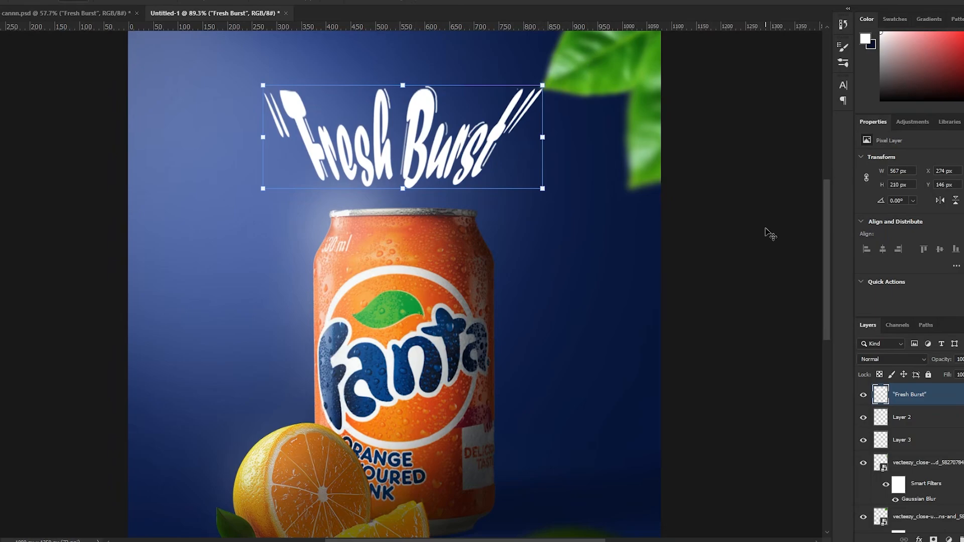
pyautogui.press('Return')
pyautogui.hotkey('ctrl', '0')
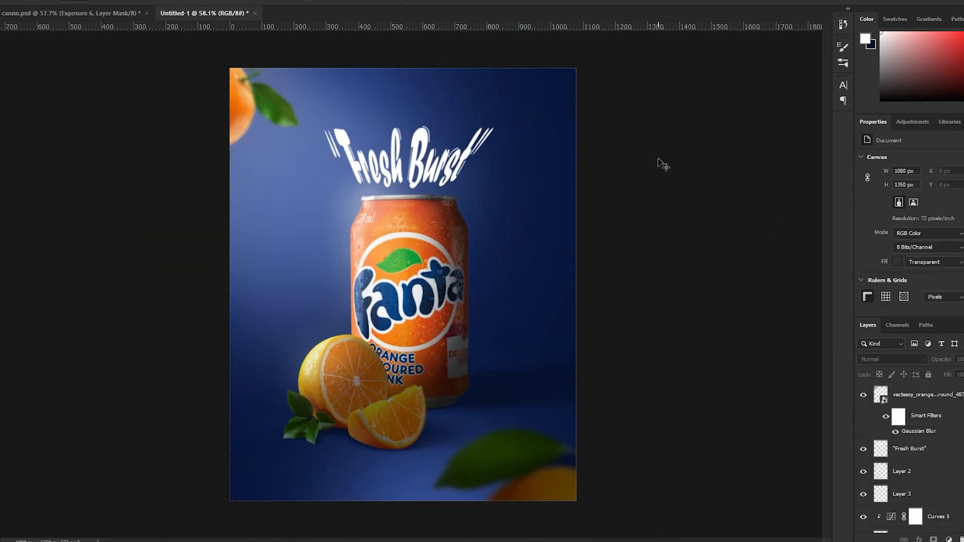
pyautogui.click(422, 153)
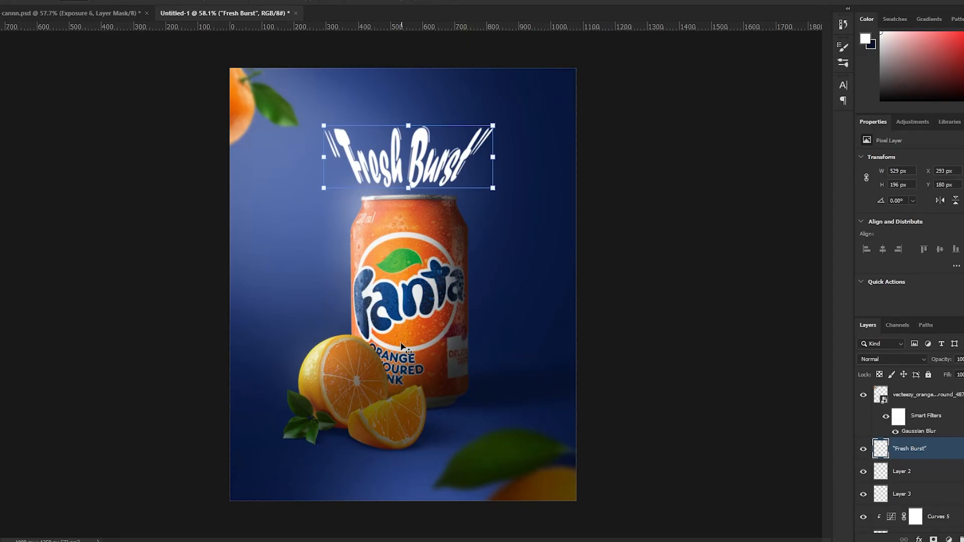
pyautogui.click(718, 276)
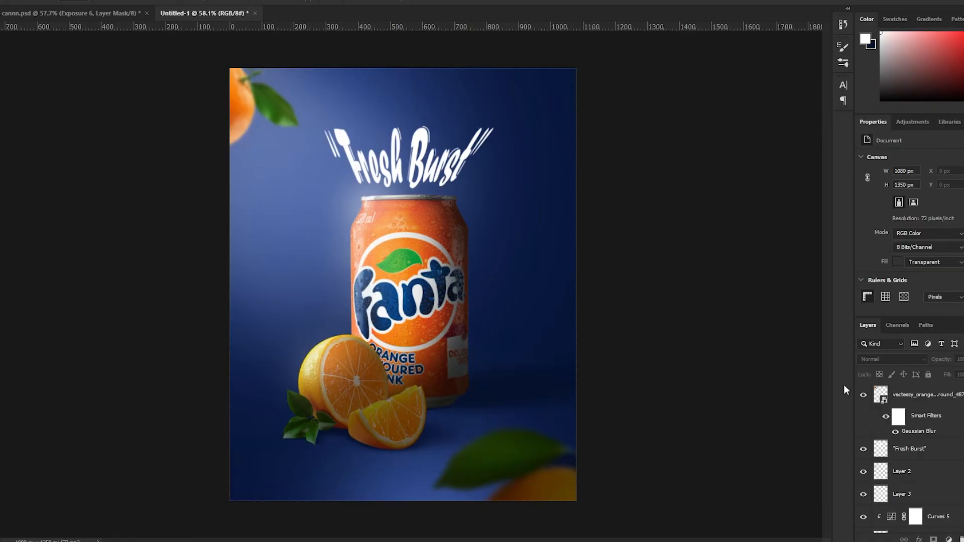
# Stamp all visible layers into a new layer at the top of the stack, redoing it once, and convert it to a smart object
pyautogui.click(930, 397)
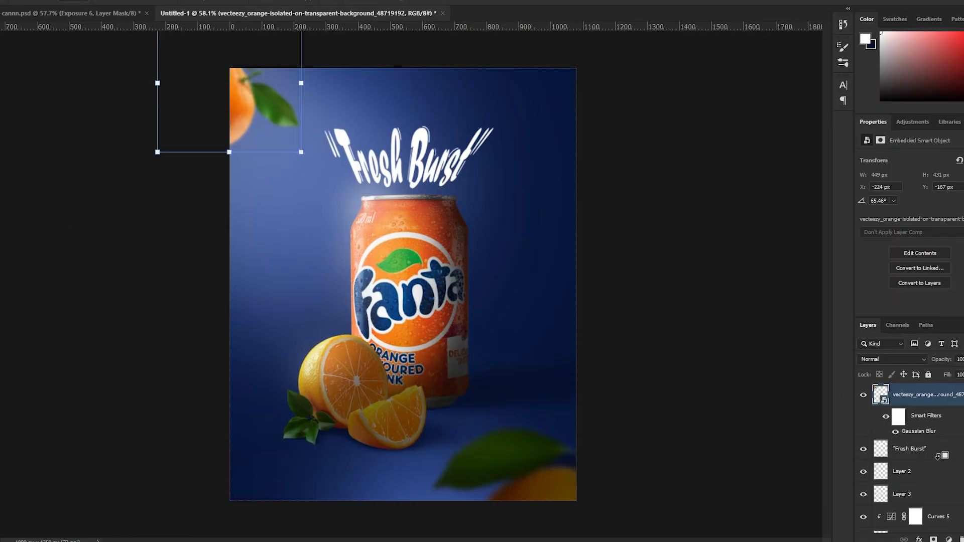
pyautogui.hotkey('ctrl', 'shift', 'alt', 'e')
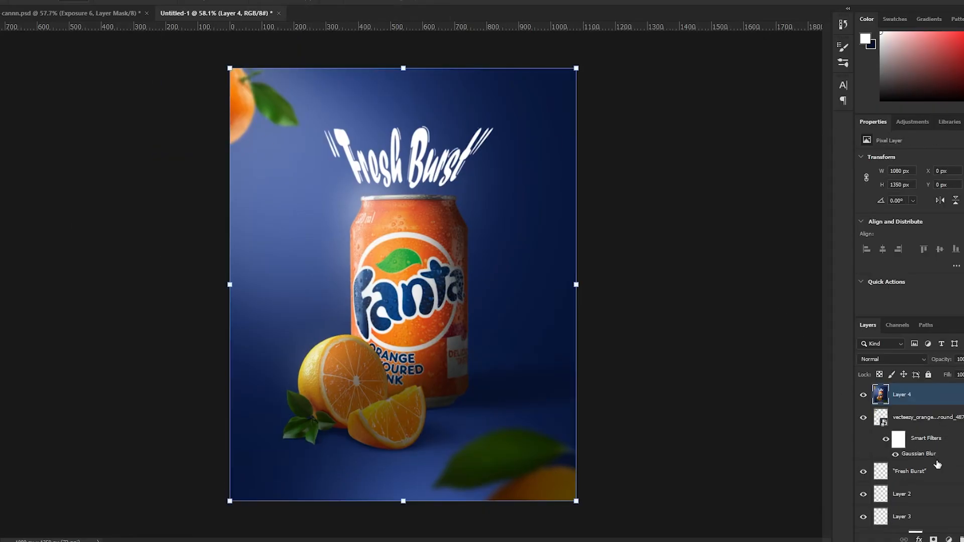
pyautogui.click(863, 398)
pyautogui.click(862, 397)
pyautogui.press('Delete')
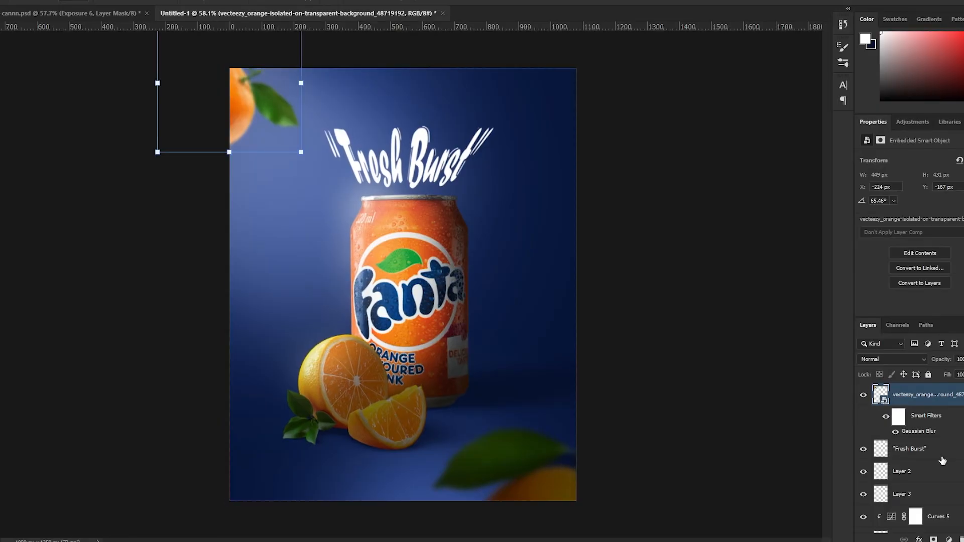
pyautogui.hotkey('ctrl', 'shift', 'alt', 'e')
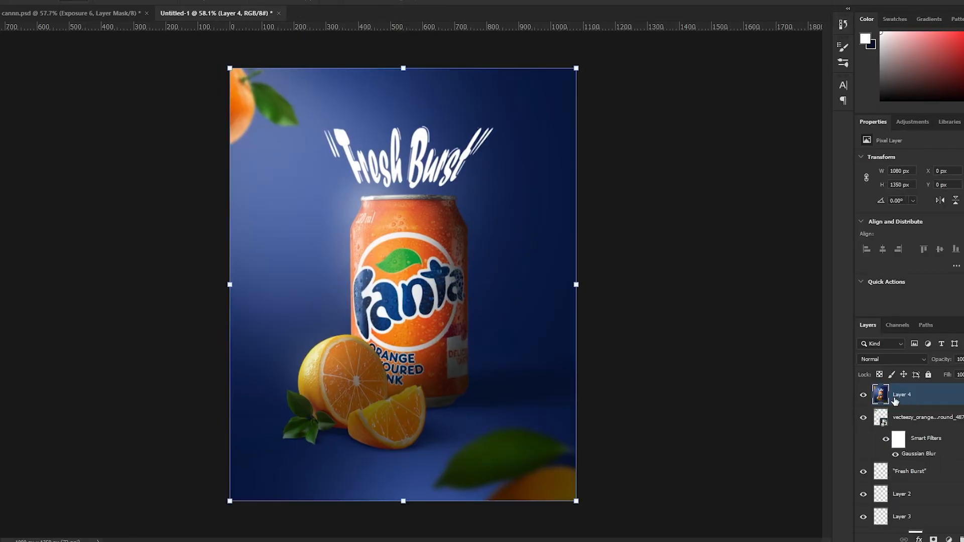
pyautogui.click(861, 399)
pyautogui.click(862, 397)
pyautogui.click(668, 177)
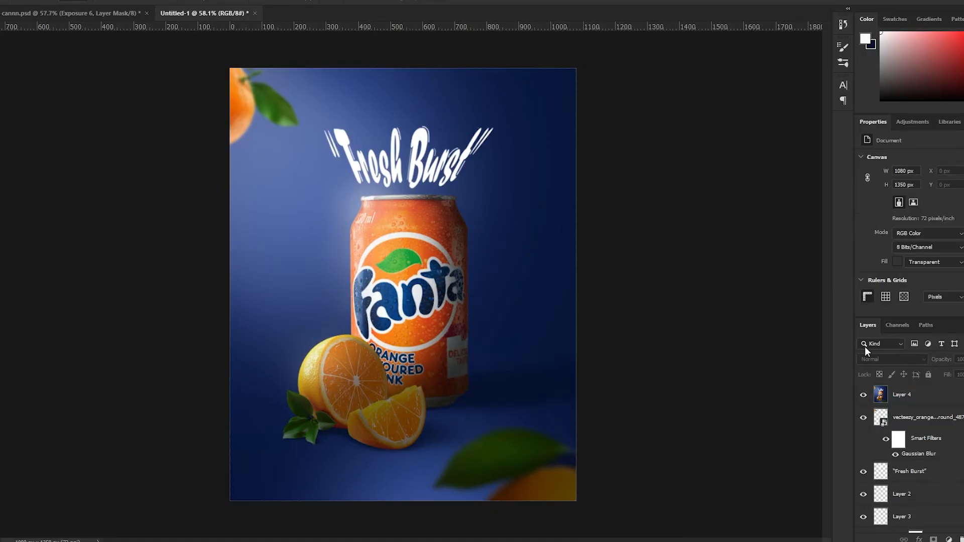
pyautogui.rightClick(908, 400)
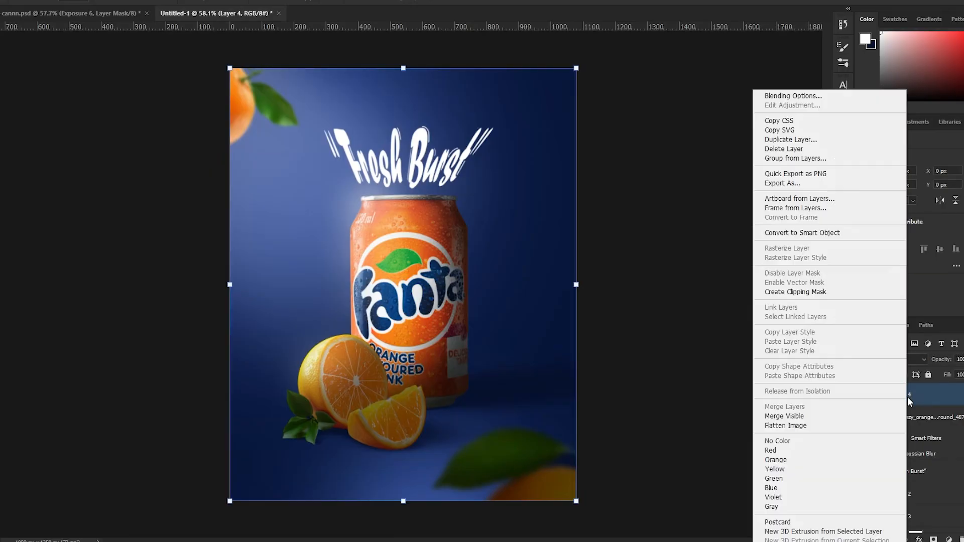
pyautogui.click(838, 234)
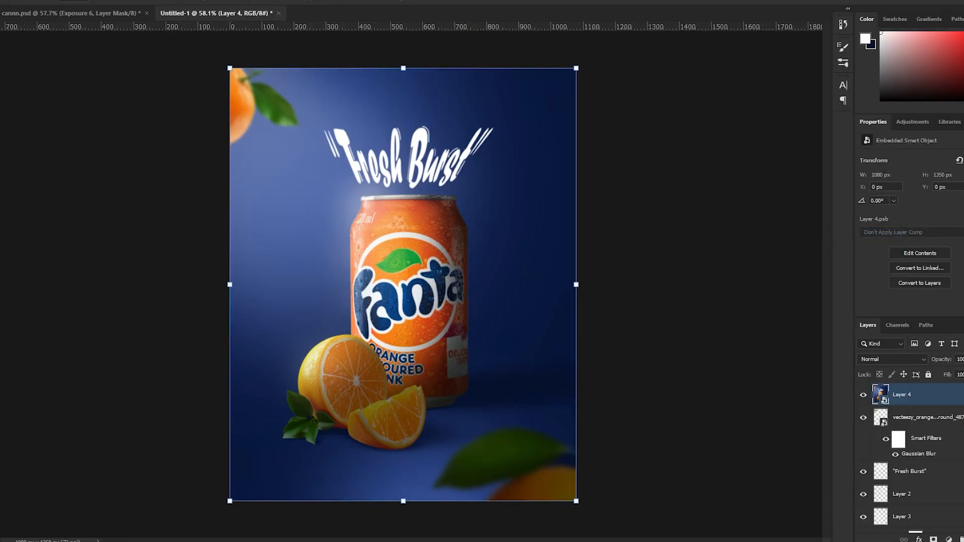
# Apply the Camera Raw Filter to Layer 4 with Contrast +12, Highlights +12, Shadows +1 and Clarity +37
pyautogui.click(103, 0)
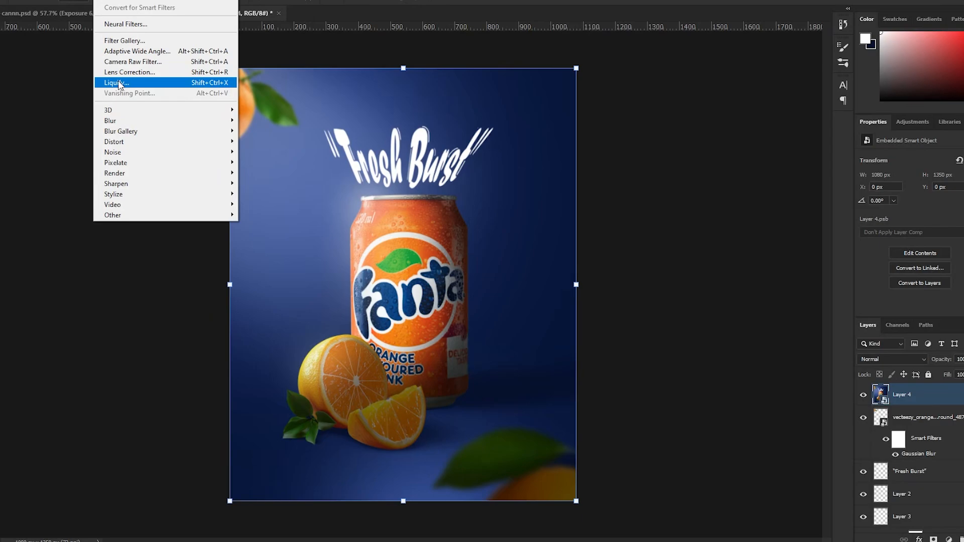
pyautogui.click(135, 62)
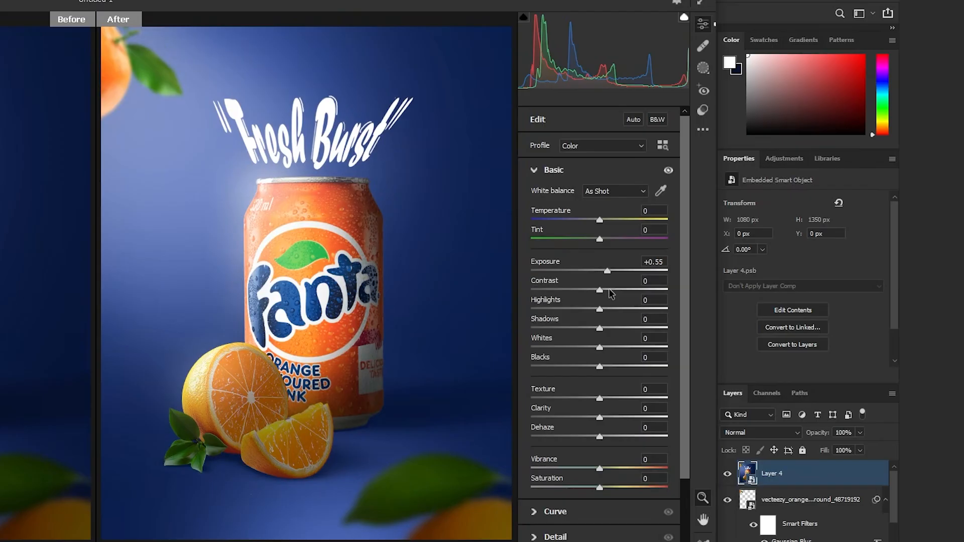
pyautogui.moveTo(600, 290); pyautogui.dragTo(608, 308)
pyautogui.click(600, 328)
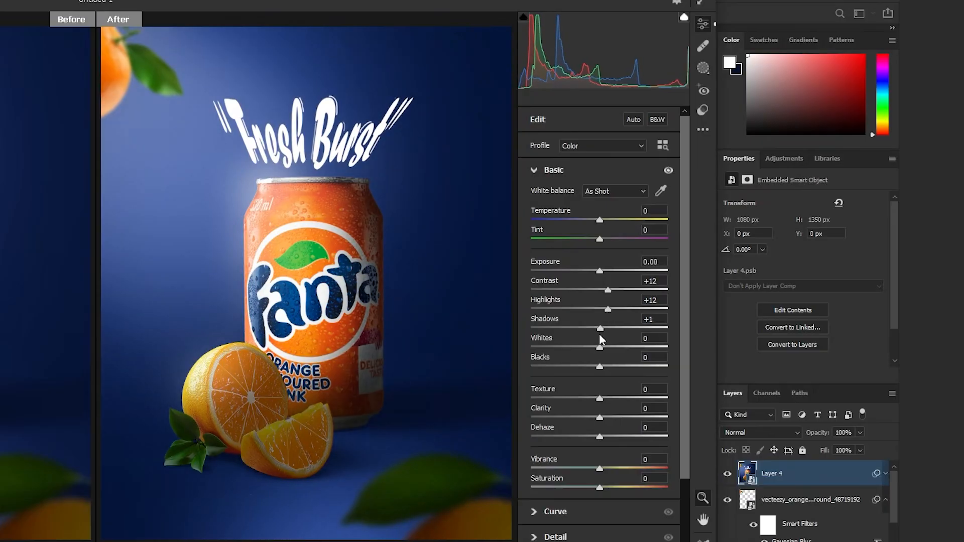
pyautogui.moveTo(617, 436)
pyautogui.mouseDown()
pyautogui.moveTo(628, 444)
pyautogui.moveTo(601, 438)
pyautogui.moveTo(625, 424)
pyautogui.mouseUp()
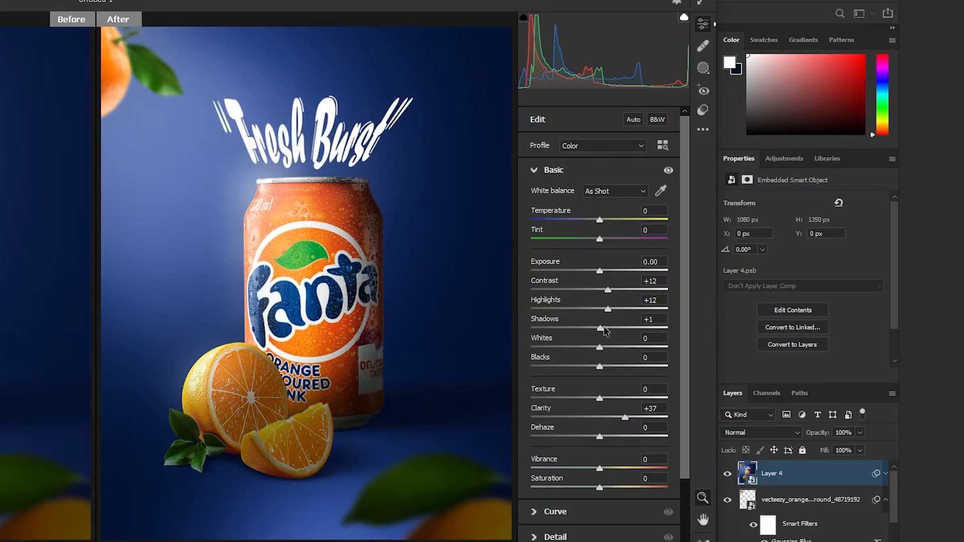
# Shift the Color Grading shadows to a blue hue of 218, and try a midtones tint and undo it
pyautogui.scroll(-3, 604, 332)
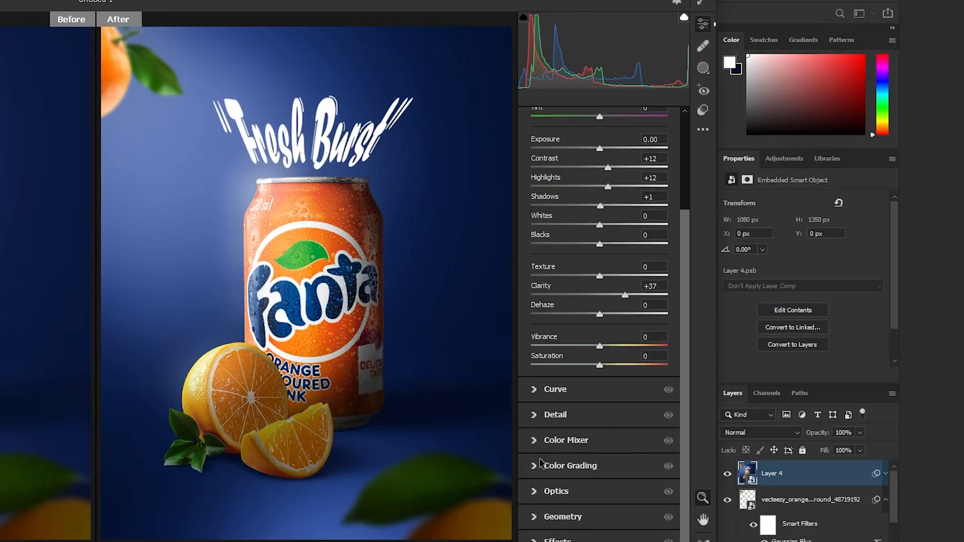
pyautogui.click(542, 463)
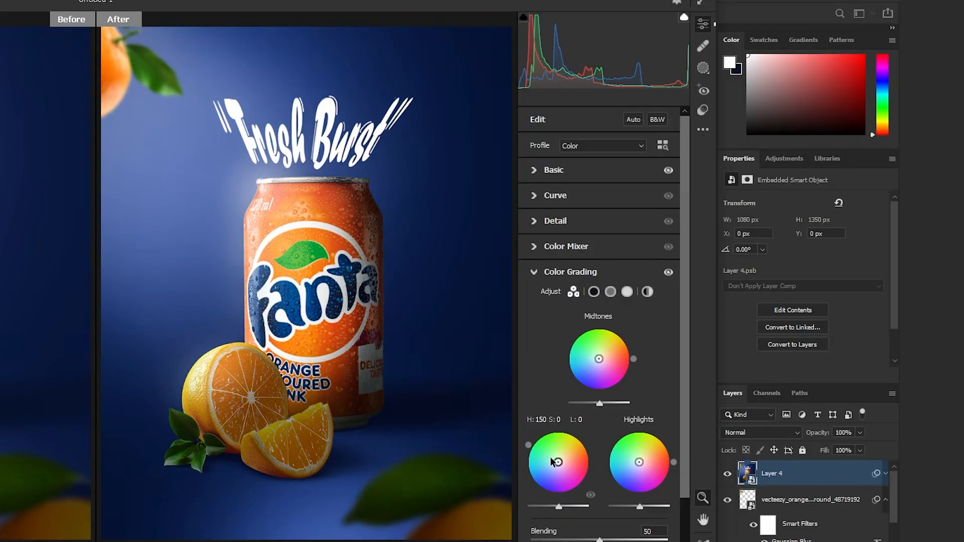
pyautogui.moveTo(559, 466); pyautogui.dragTo(552, 465)
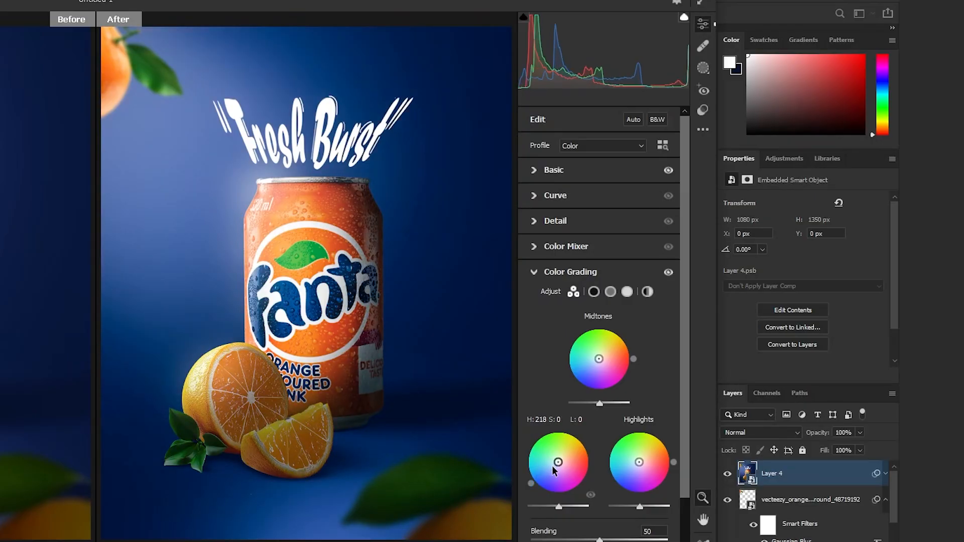
pyautogui.moveTo(600, 359)
pyautogui.mouseDown()
pyautogui.moveTo(632, 345)
pyautogui.moveTo(599, 359)
pyautogui.moveTo(616, 338)
pyautogui.moveTo(583, 341)
pyautogui.moveTo(591, 344)
pyautogui.mouseUp()
pyautogui.doubleClick(633, 359)
pyautogui.hotkey('ctrl', 'z')
pyautogui.click(536, 272)
# Shift the hues in the Color Mixer, setting Oranges to -19 and Blues to -17
pyautogui.click(566, 246)
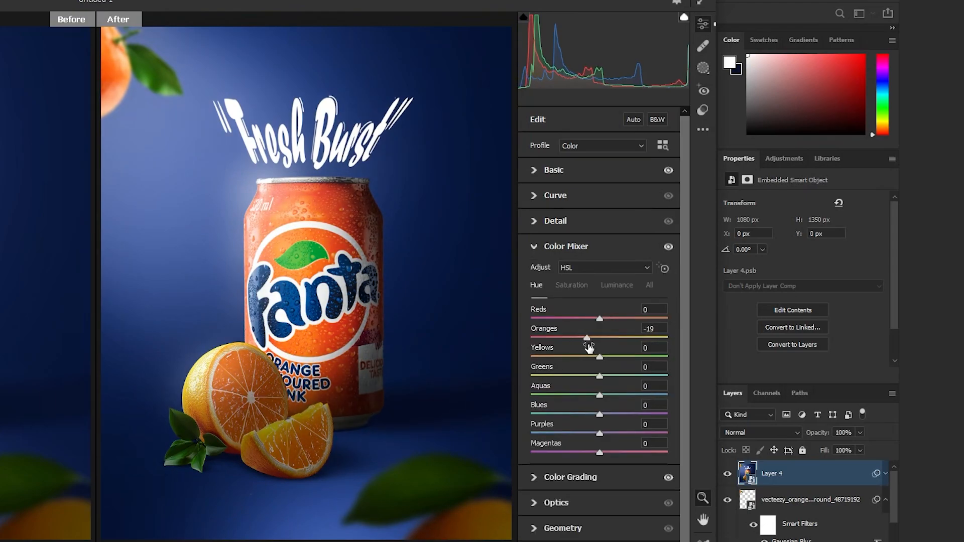
pyautogui.moveTo(599, 414)
pyautogui.mouseDown()
pyautogui.moveTo(584, 411)
pyautogui.moveTo(591, 413)
pyautogui.mouseUp()
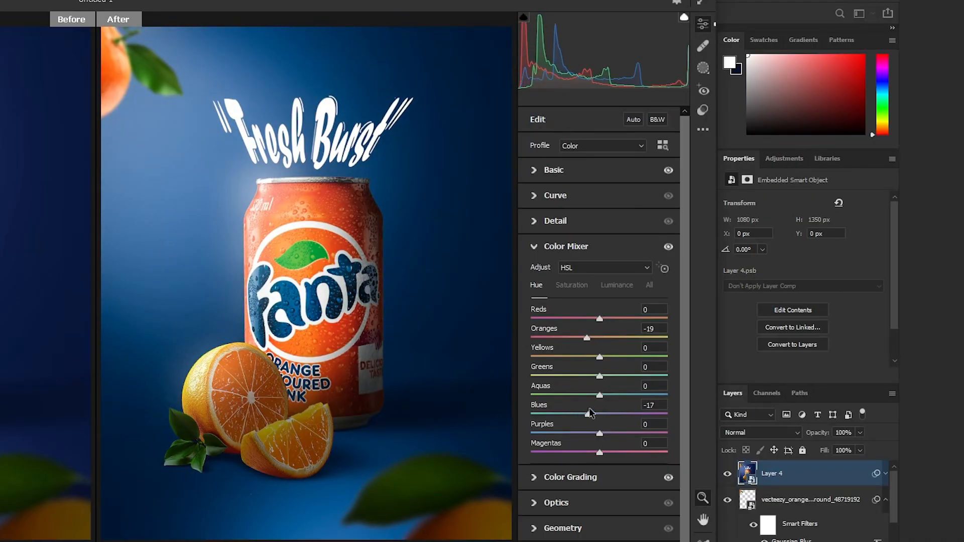
pyautogui.click(389, 367)
pyautogui.click(389, 366)
# Add effects to the poster with Vignetting at -10 and Grain at 11
pyautogui.scroll(-1, 553, 512)
pyautogui.click(558, 538)
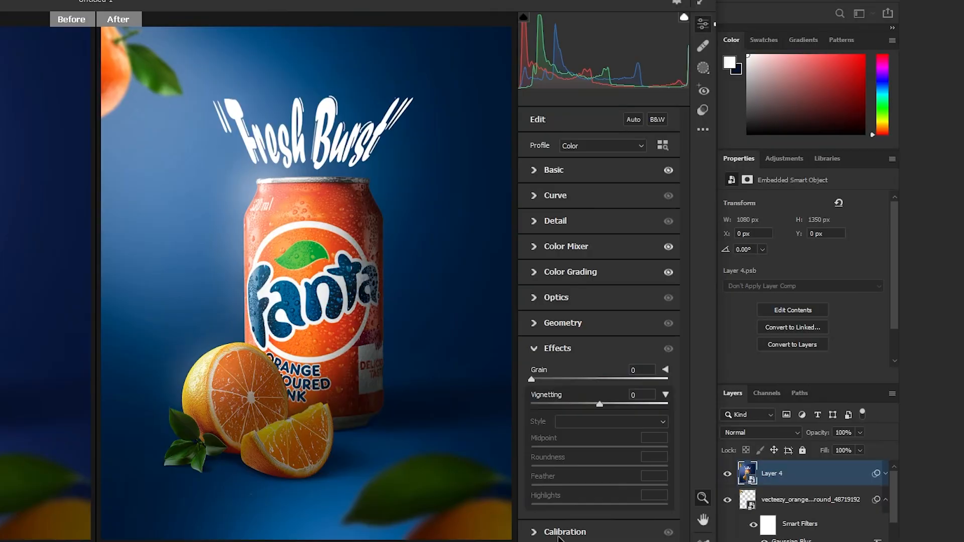
pyautogui.moveTo(602, 405); pyautogui.dragTo(596, 405)
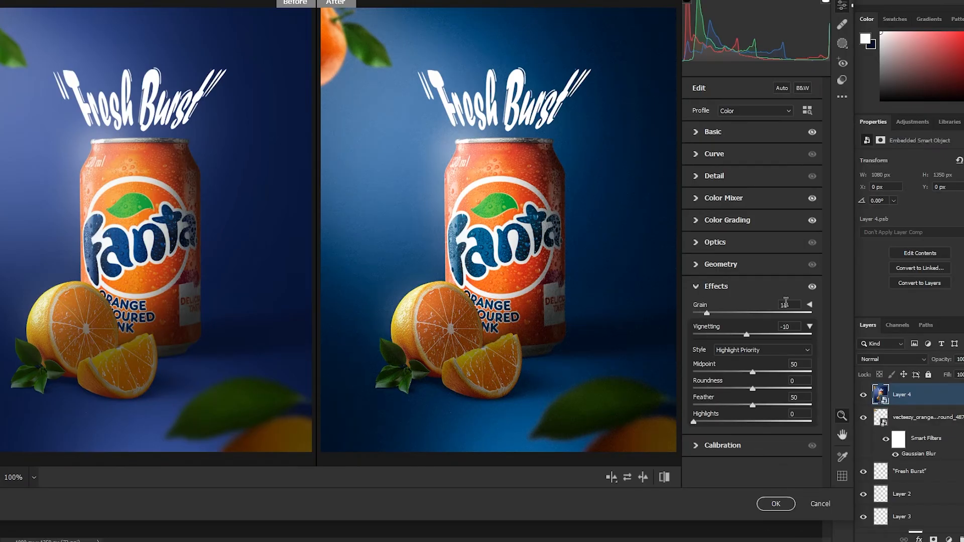
pyautogui.click(791, 306)
pyautogui.write('6')
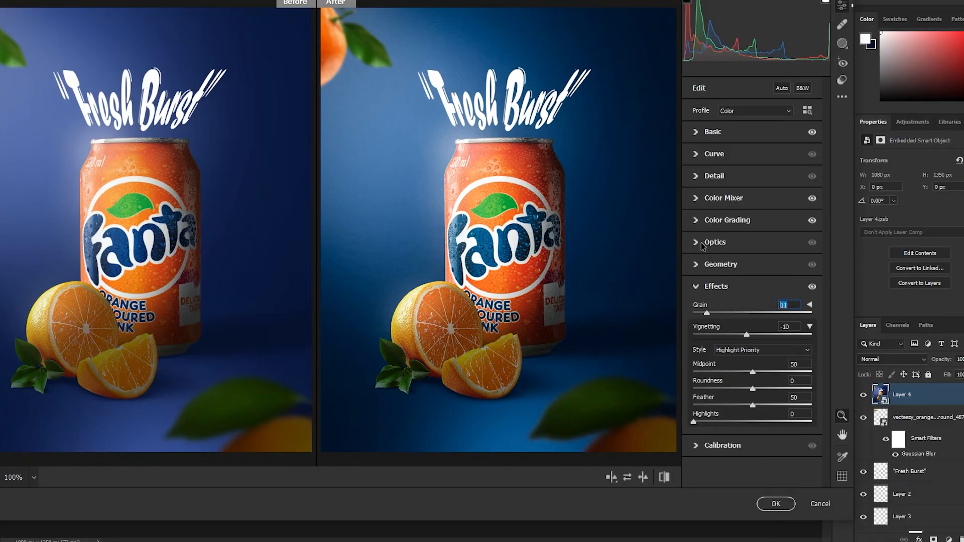